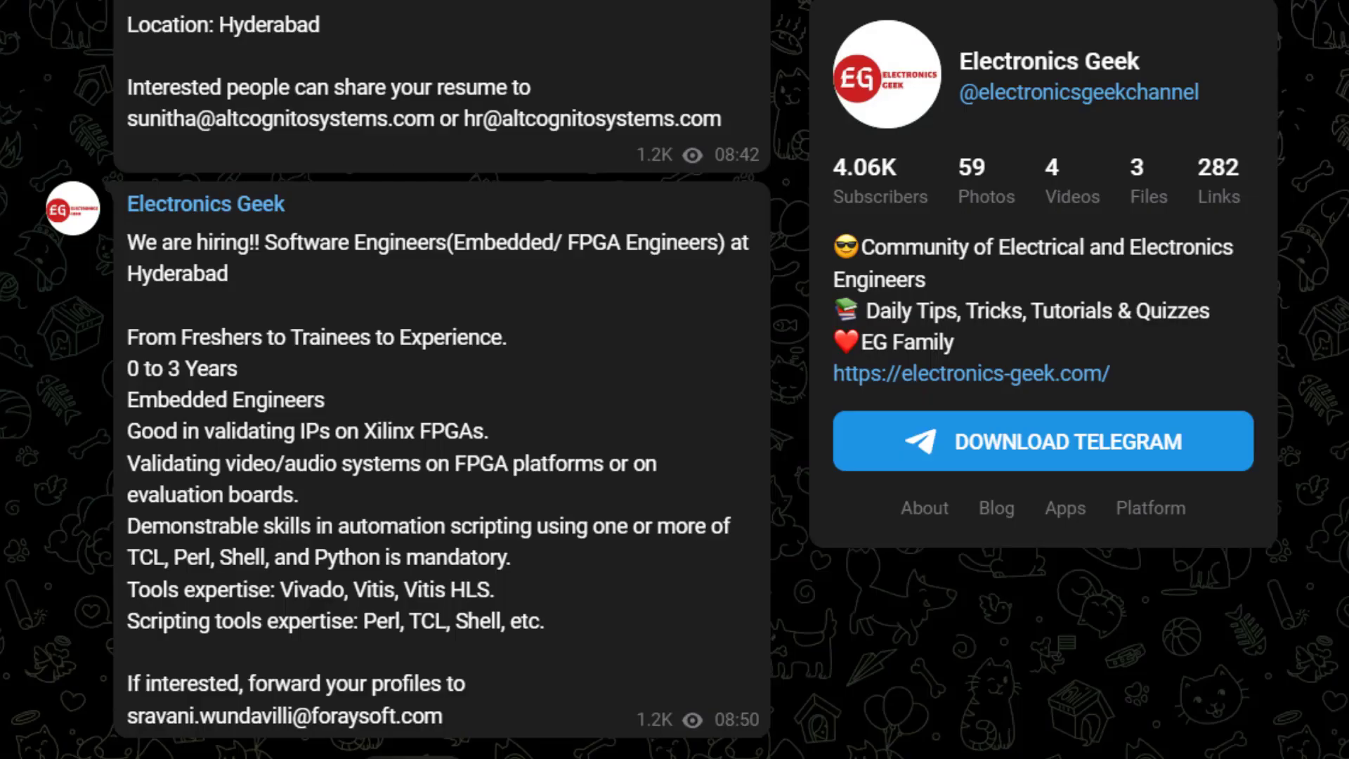
# - Scroll the Electronics Geek Telegram feed up to the Cisco Recruitment 2023 ASIC Engineer Intern post
pyautogui.scroll(10, 610, 508)
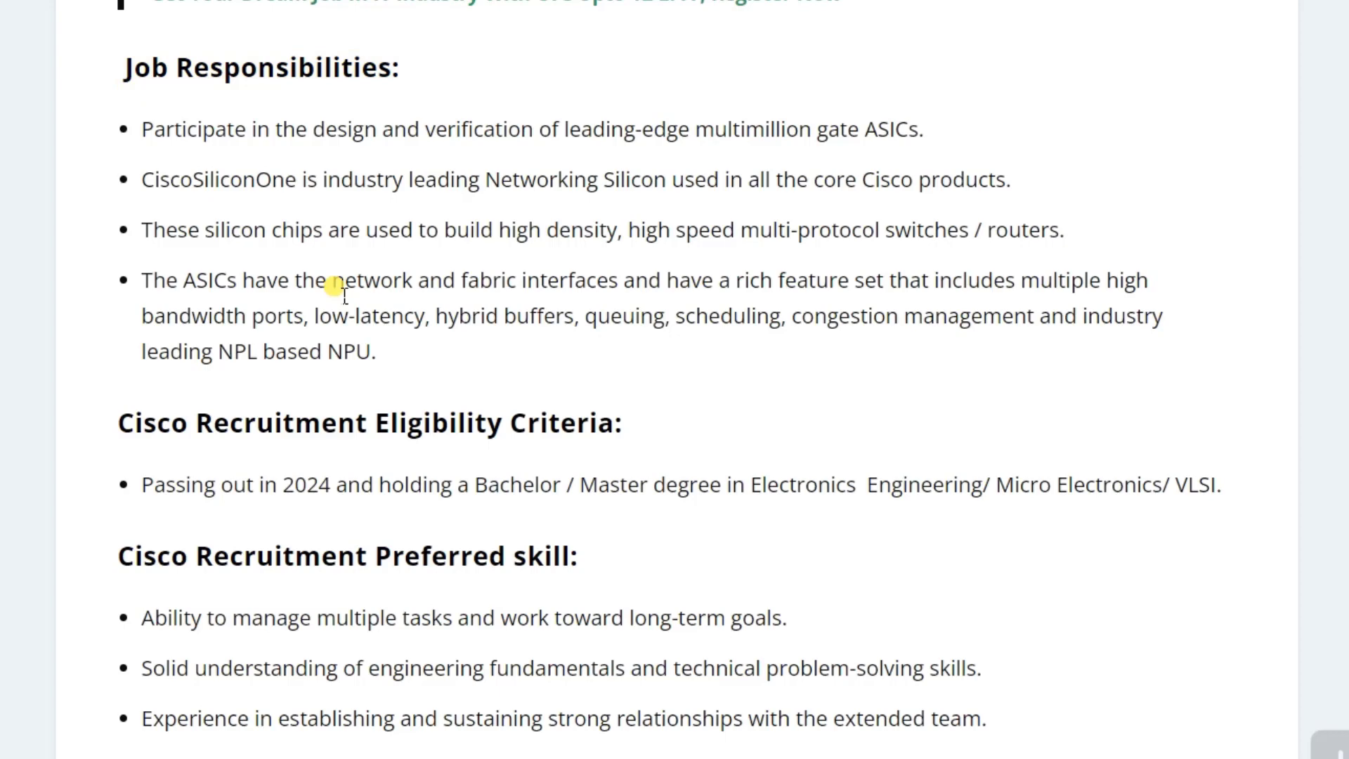
# - Read down through the ASIC Engineer Intern job responsibilities and 2024-batch eligibility criteria
pyautogui.scroll(-5, 569, 304)
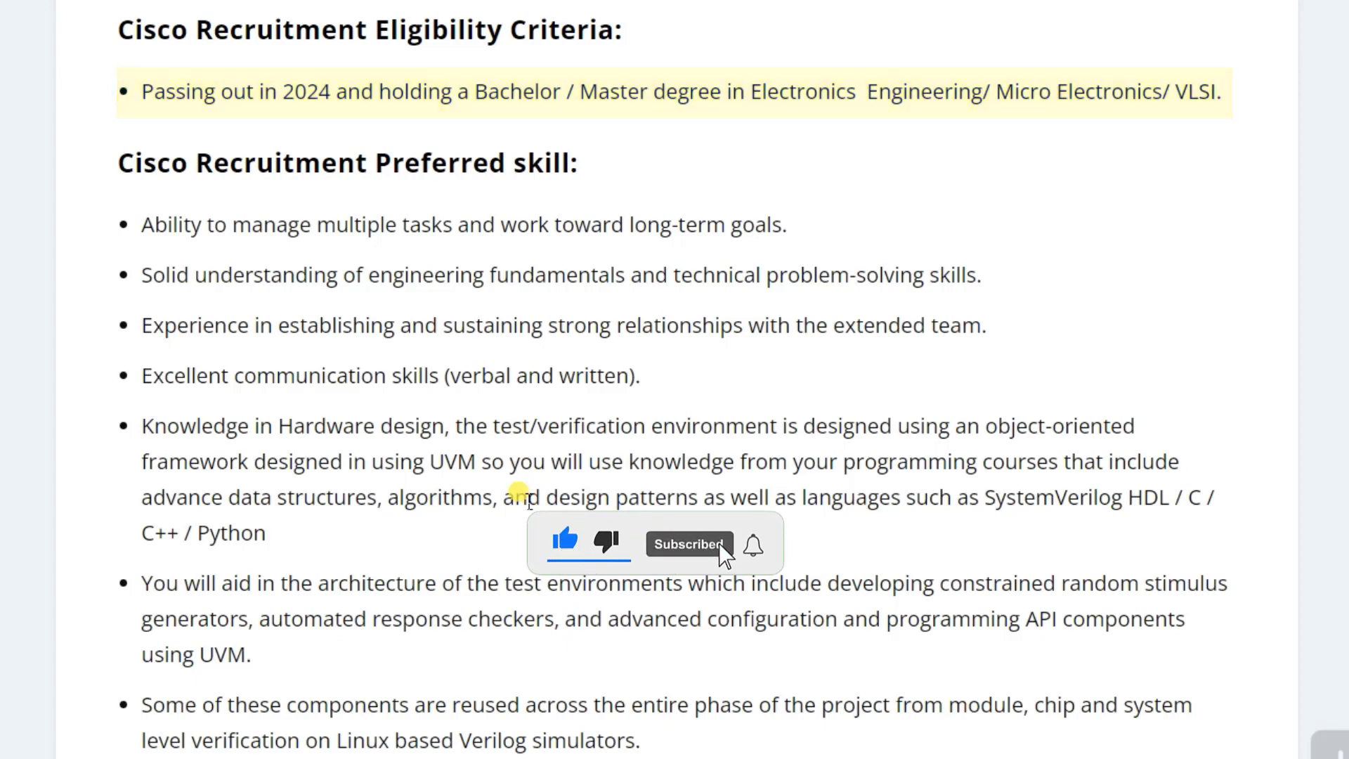
pyautogui.scroll(-2, 862, 500)
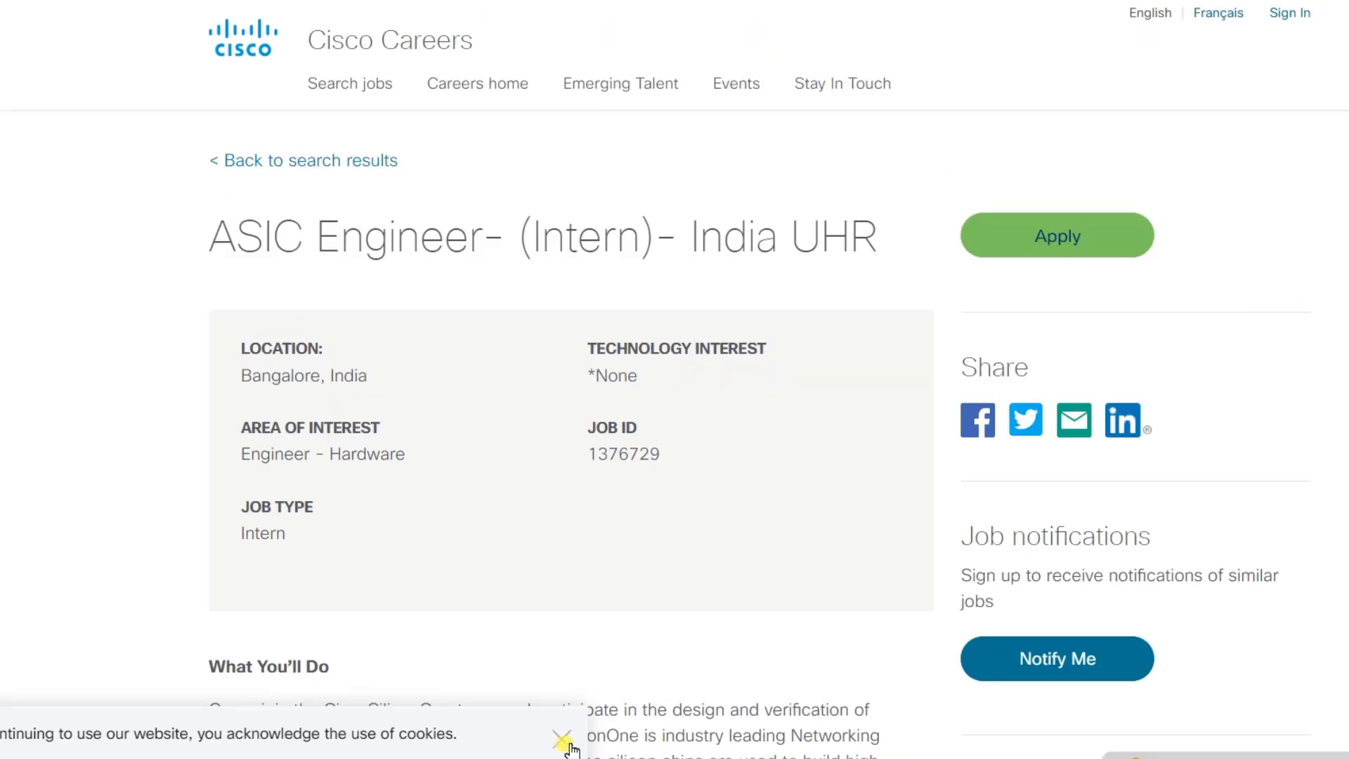
# - Dismiss the cookie notice, apply for the ASIC Engineer intern job, and get past sign-in
pyautogui.click(562, 740)
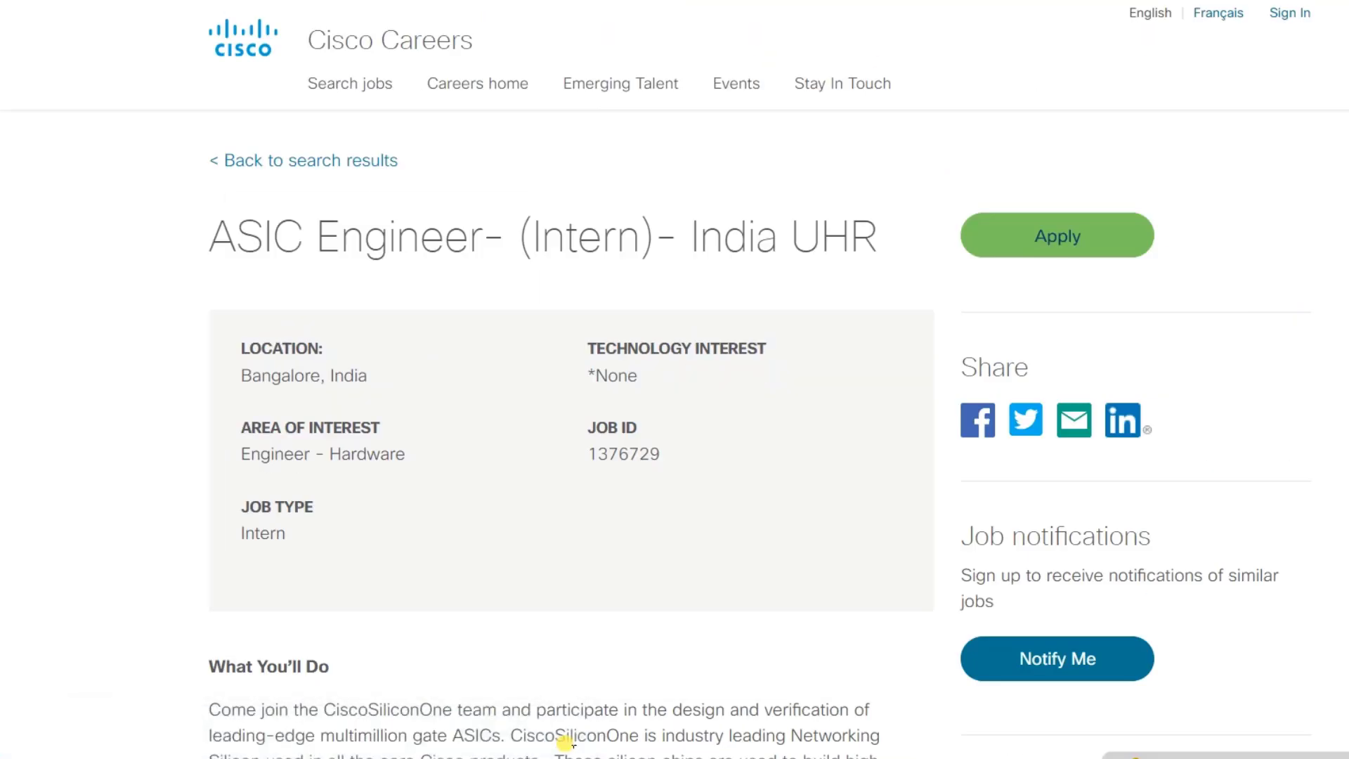
pyautogui.click(1057, 242)
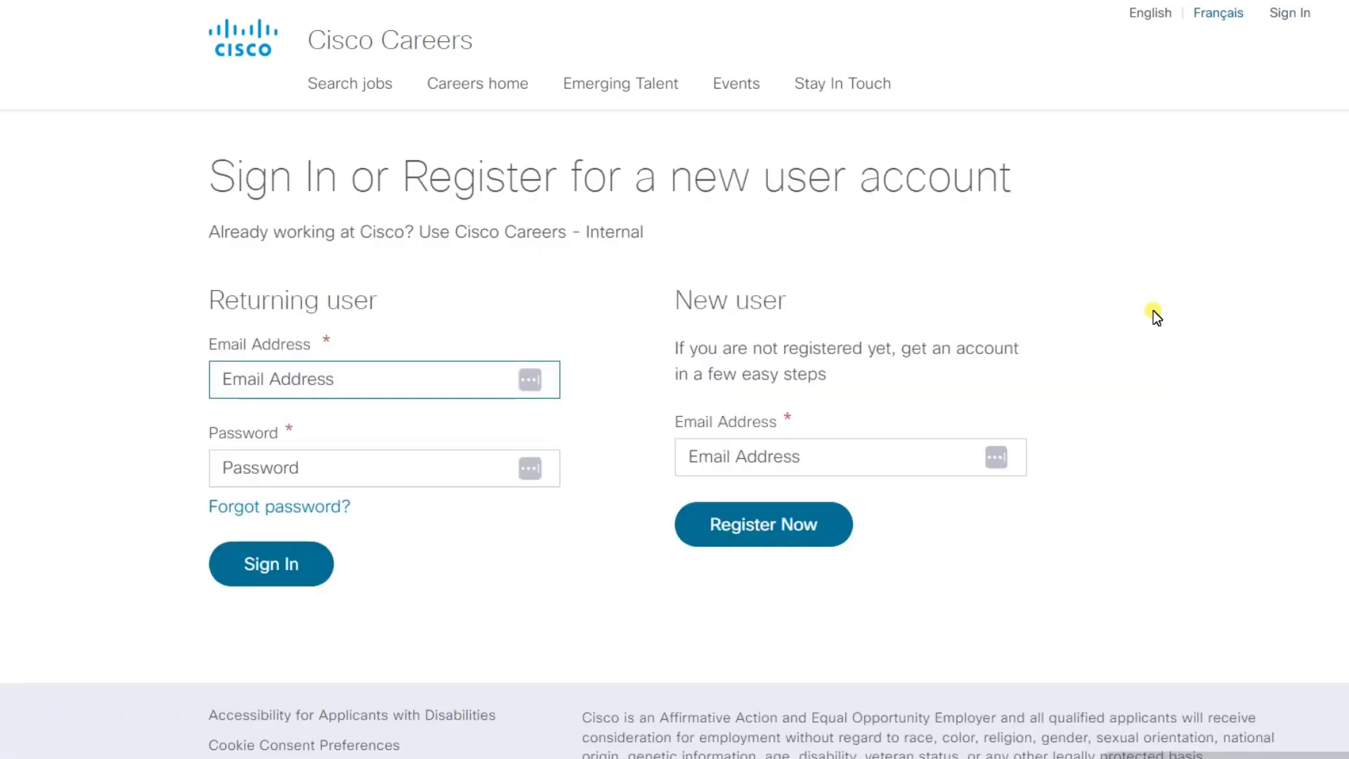
pyautogui.click(855, 386)
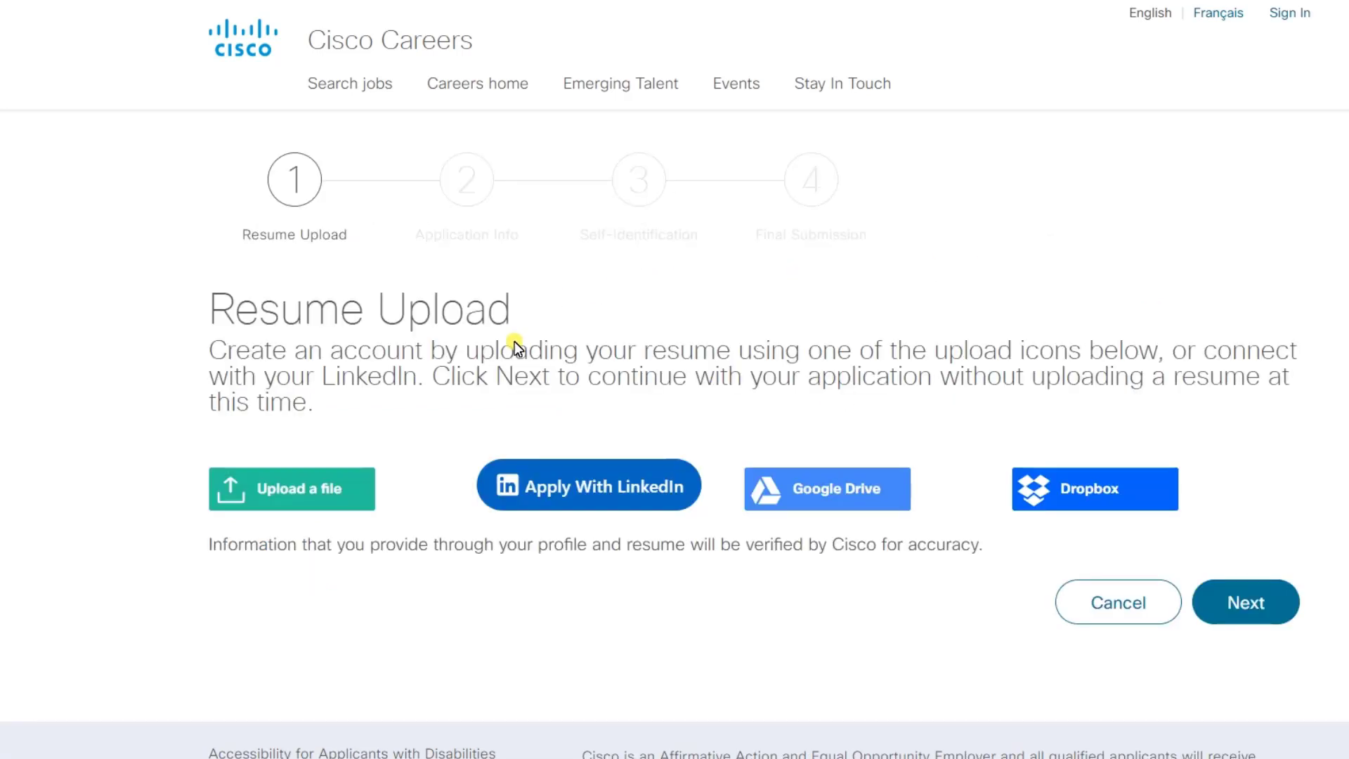
# - Continue without a resume, set salutation to Mr., and answer Yes to seeking an internship
pyautogui.click(1276, 602)
pyautogui.click(328, 279)
pyautogui.click(272, 327)
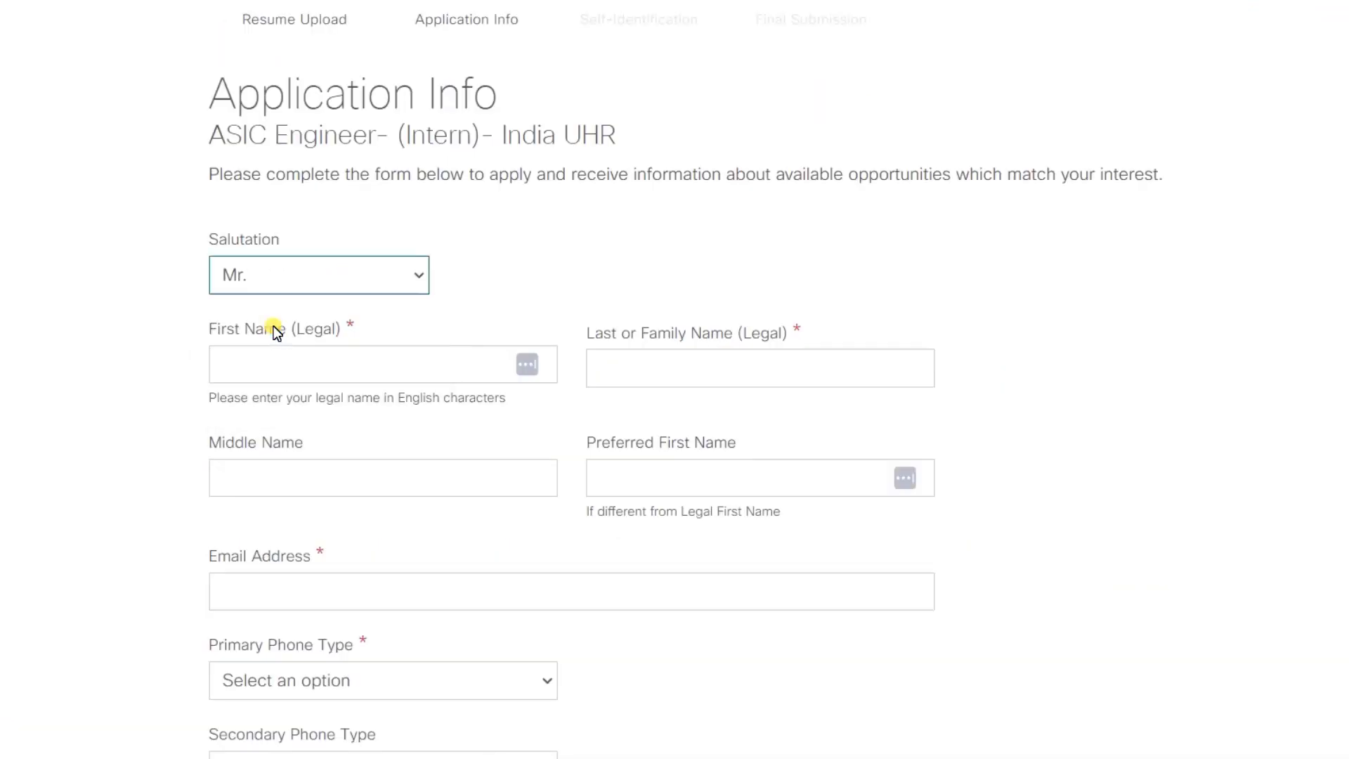
pyautogui.scroll(-5, 675, 364)
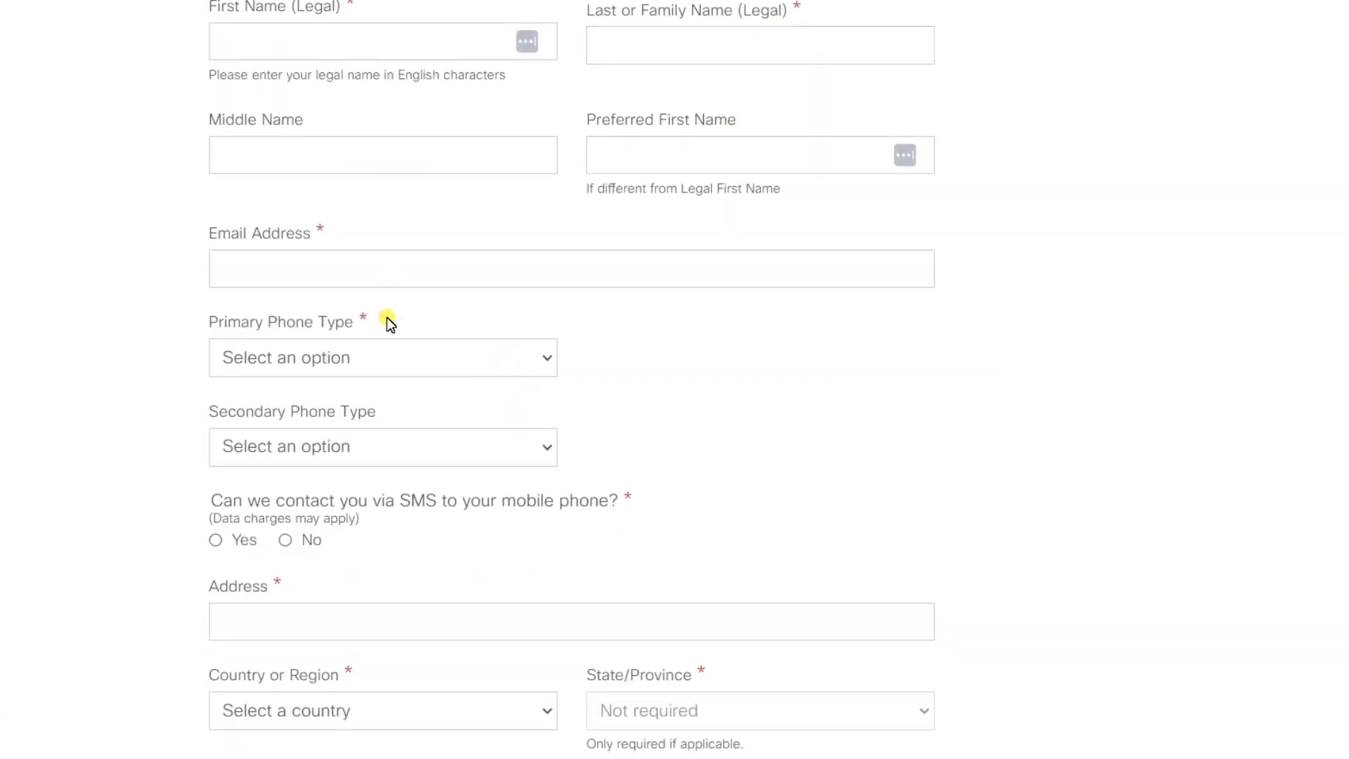
pyautogui.scroll(-1, 388, 367)
pyautogui.scroll(-3, 387, 366)
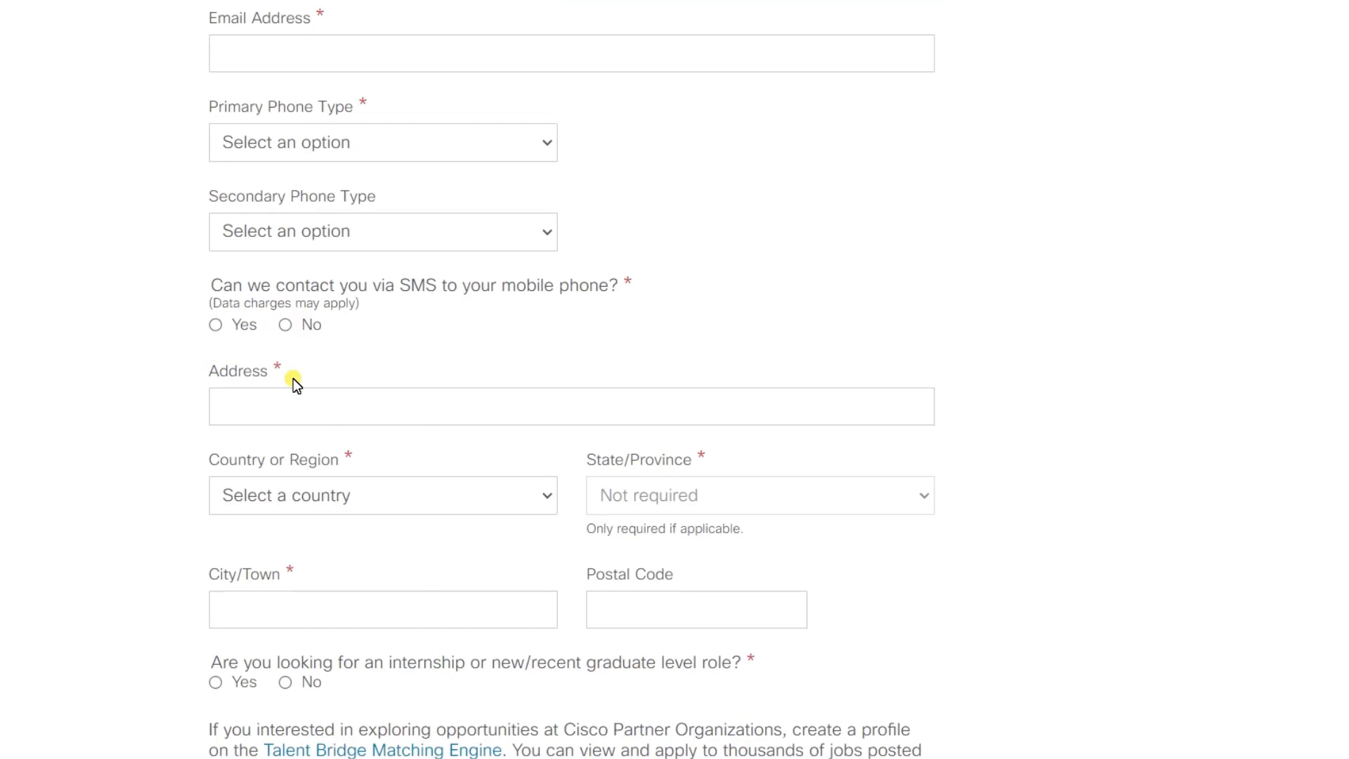
pyautogui.scroll(-3, 293, 378)
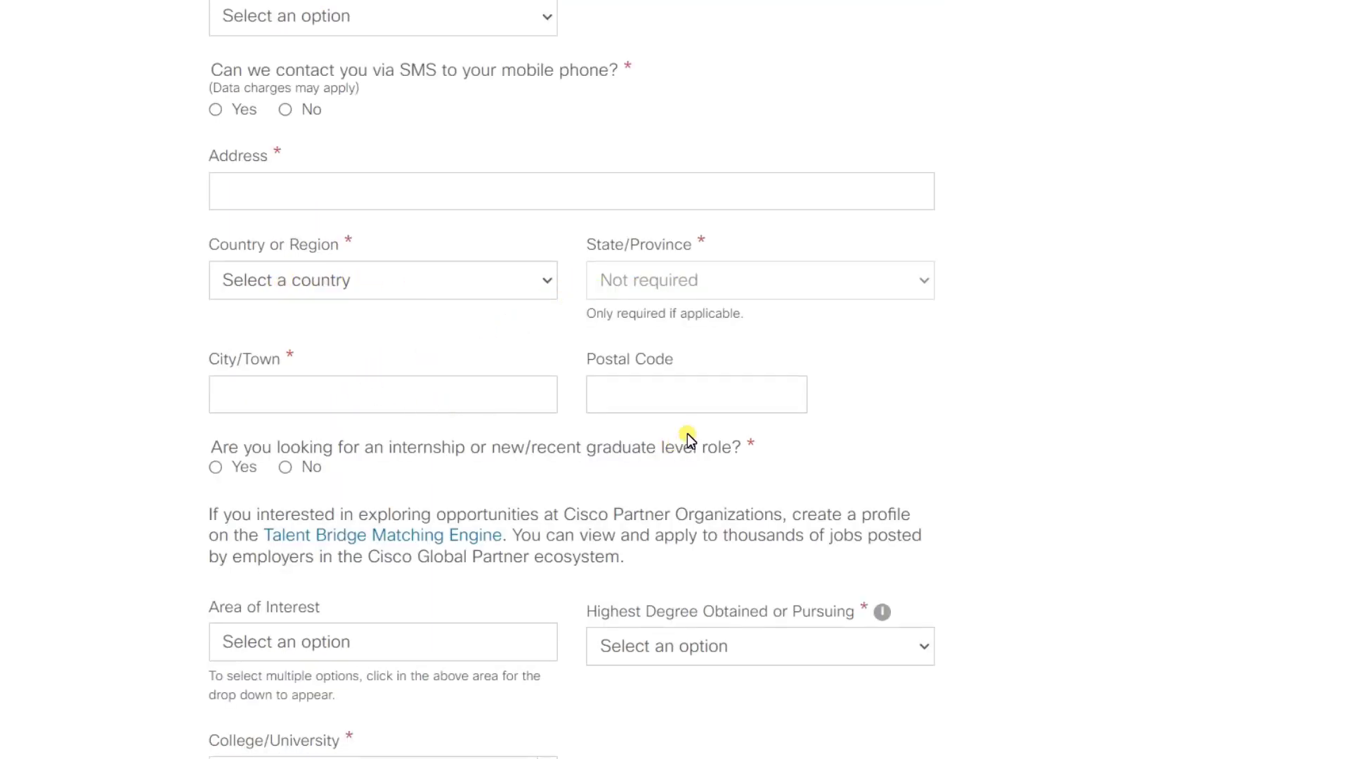
pyautogui.scroll(-2, 695, 414)
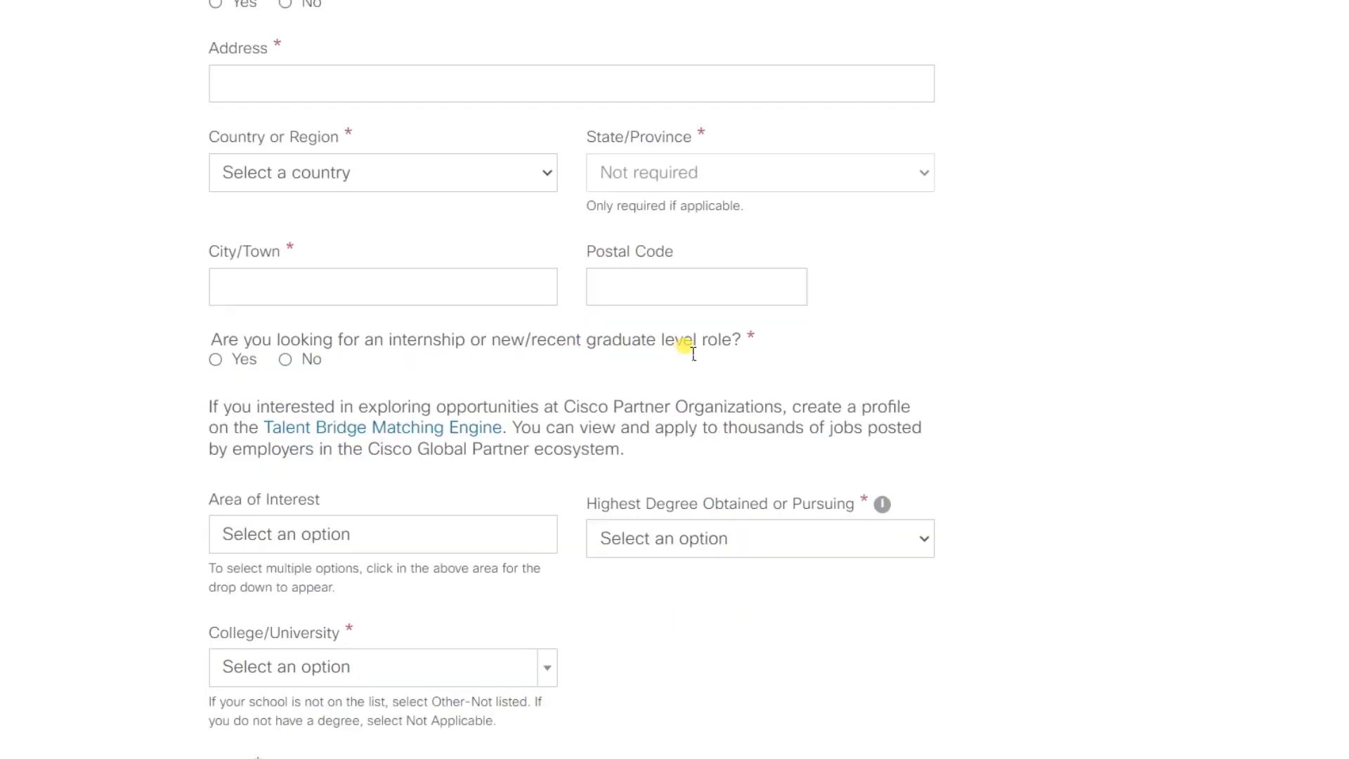
pyautogui.click(215, 360)
# - Choose Engineer - Hardware interest, Bachelors Degree, and *Other-Not Listed as the college
pyautogui.scroll(-3, 316, 344)
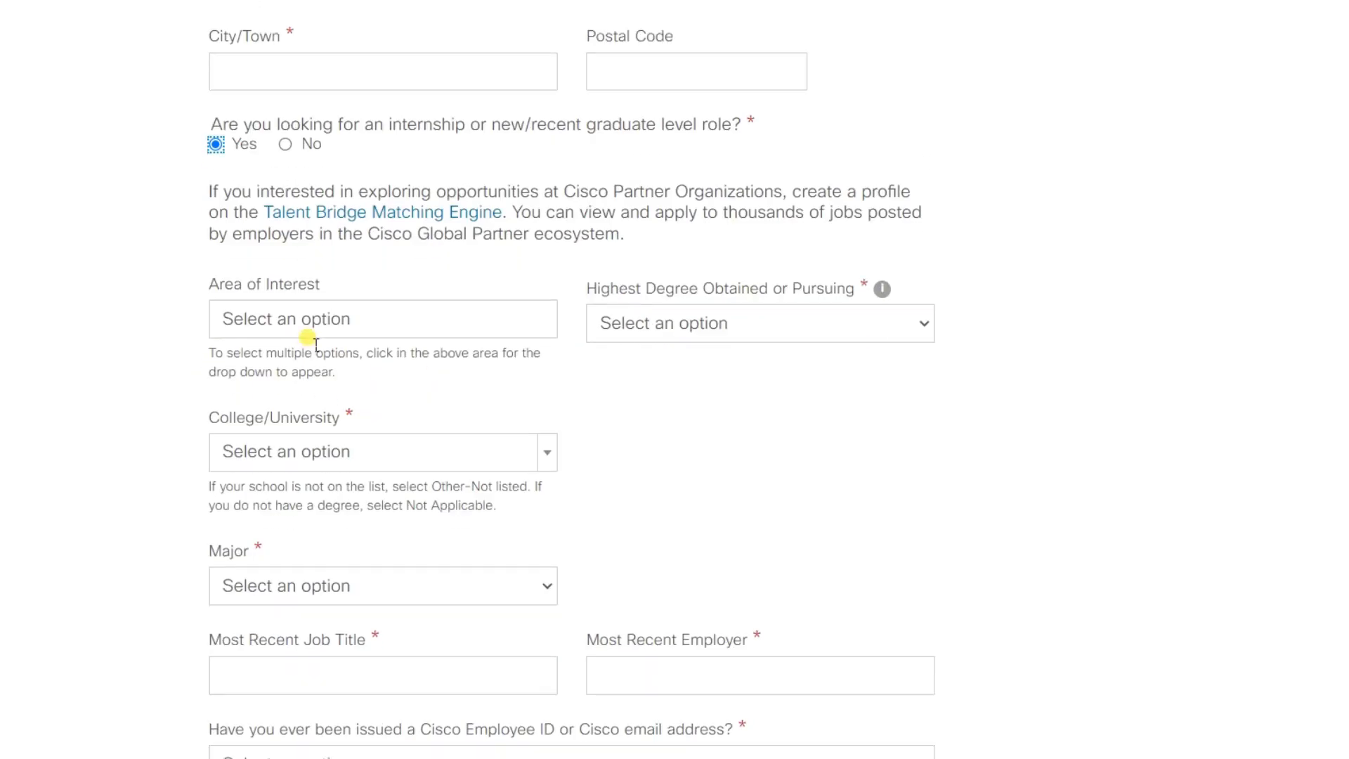
pyautogui.click(325, 325)
pyautogui.click(337, 509)
pyautogui.click(746, 357)
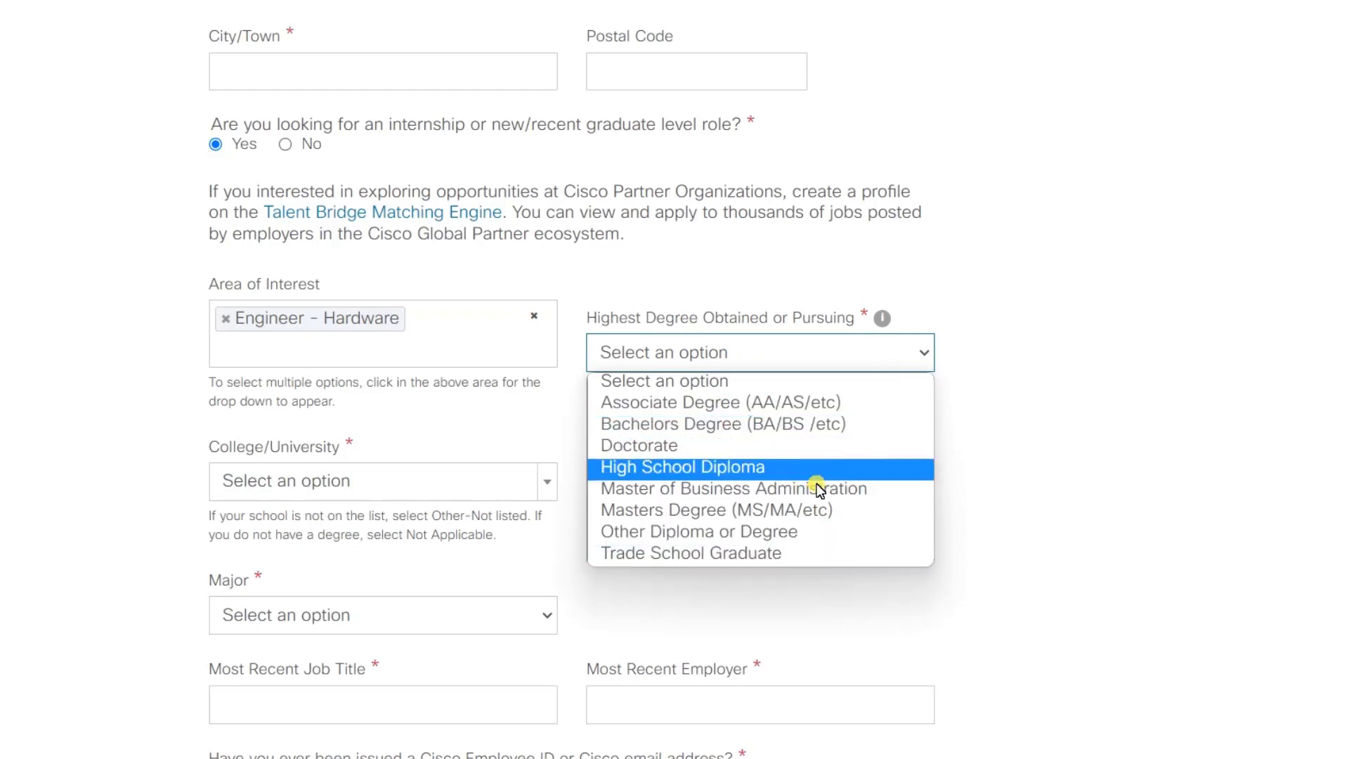
pyautogui.click(723, 423)
pyautogui.scroll(-2, 562, 422)
pyautogui.click(480, 391)
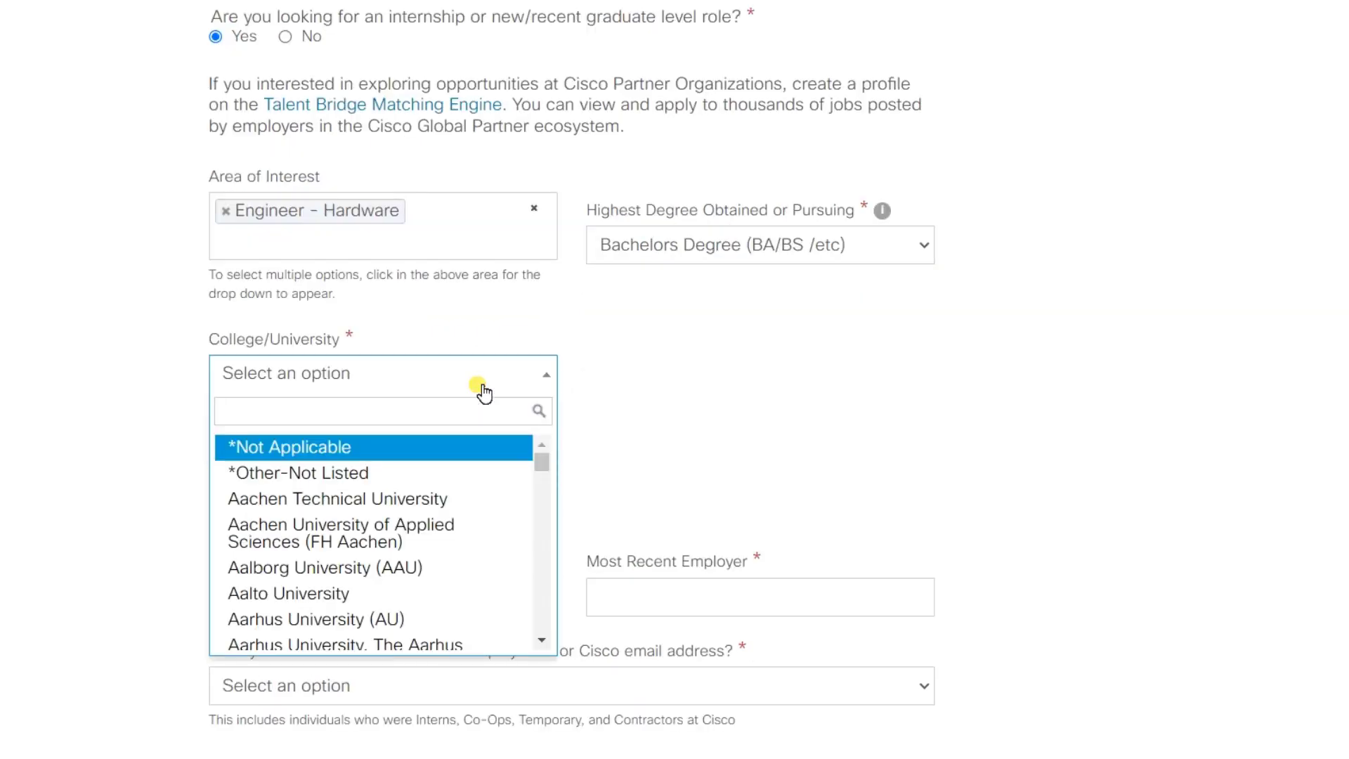
pyautogui.click(331, 473)
pyautogui.scroll(-3, 528, 453)
pyautogui.click(380, 292)
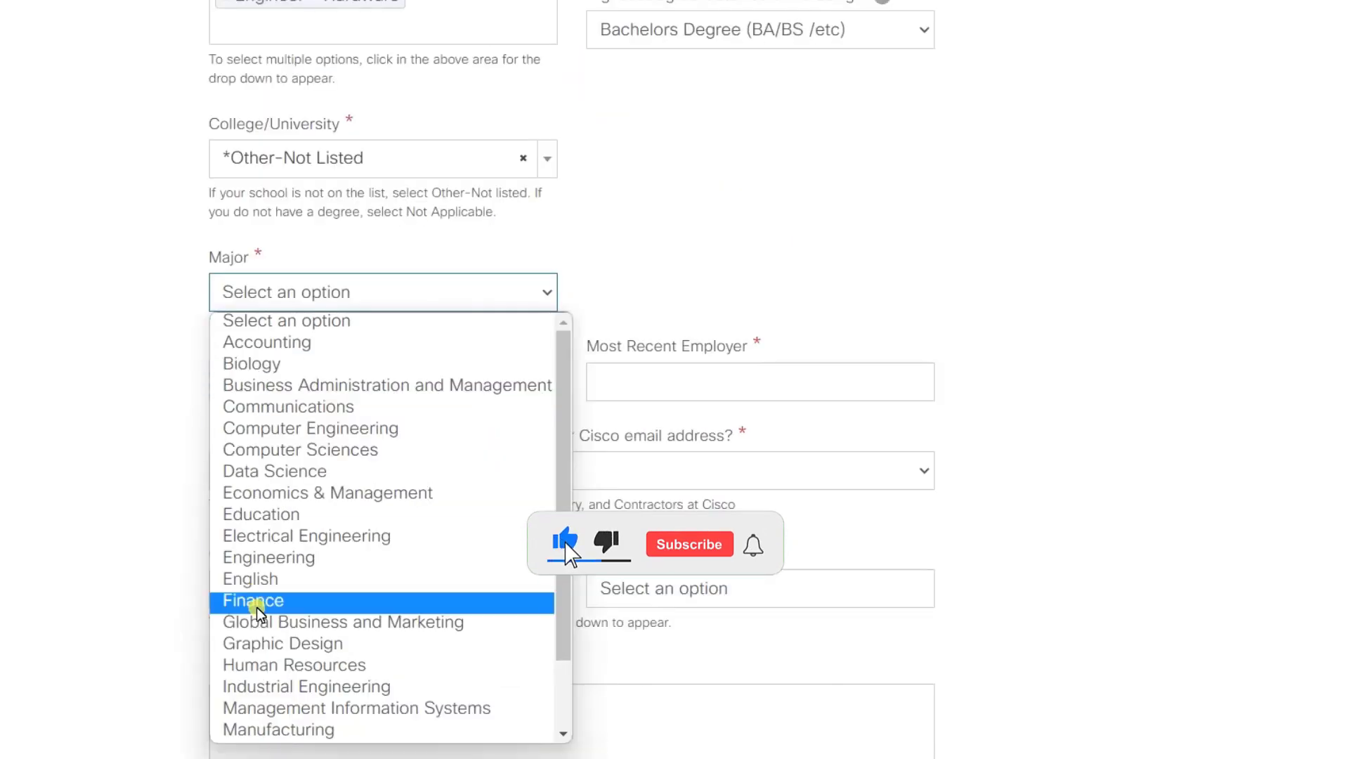
pyautogui.scroll(-2, 363, 499)
pyautogui.scroll(2, 363, 499)
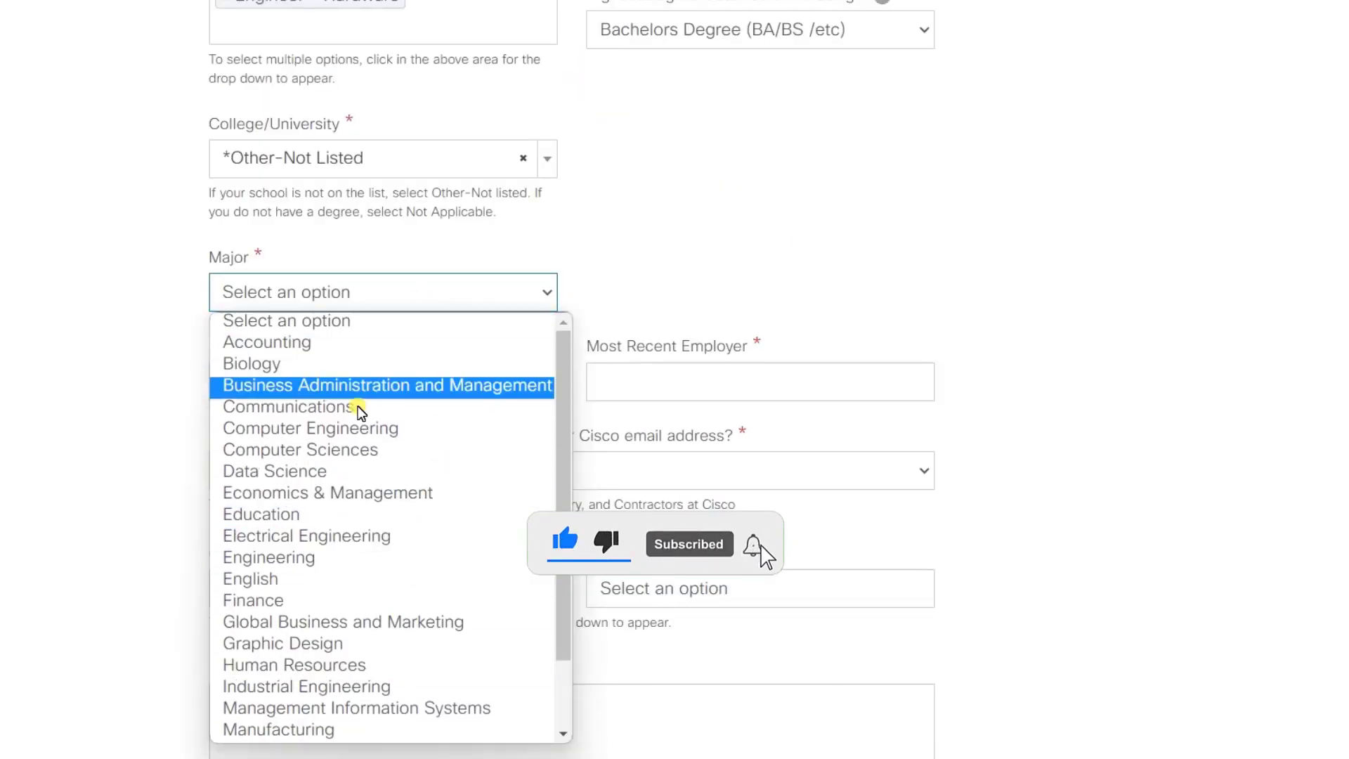
# - Pick Electrical Engineering as major and enter NA for most recent job title and employer
pyautogui.click(359, 529)
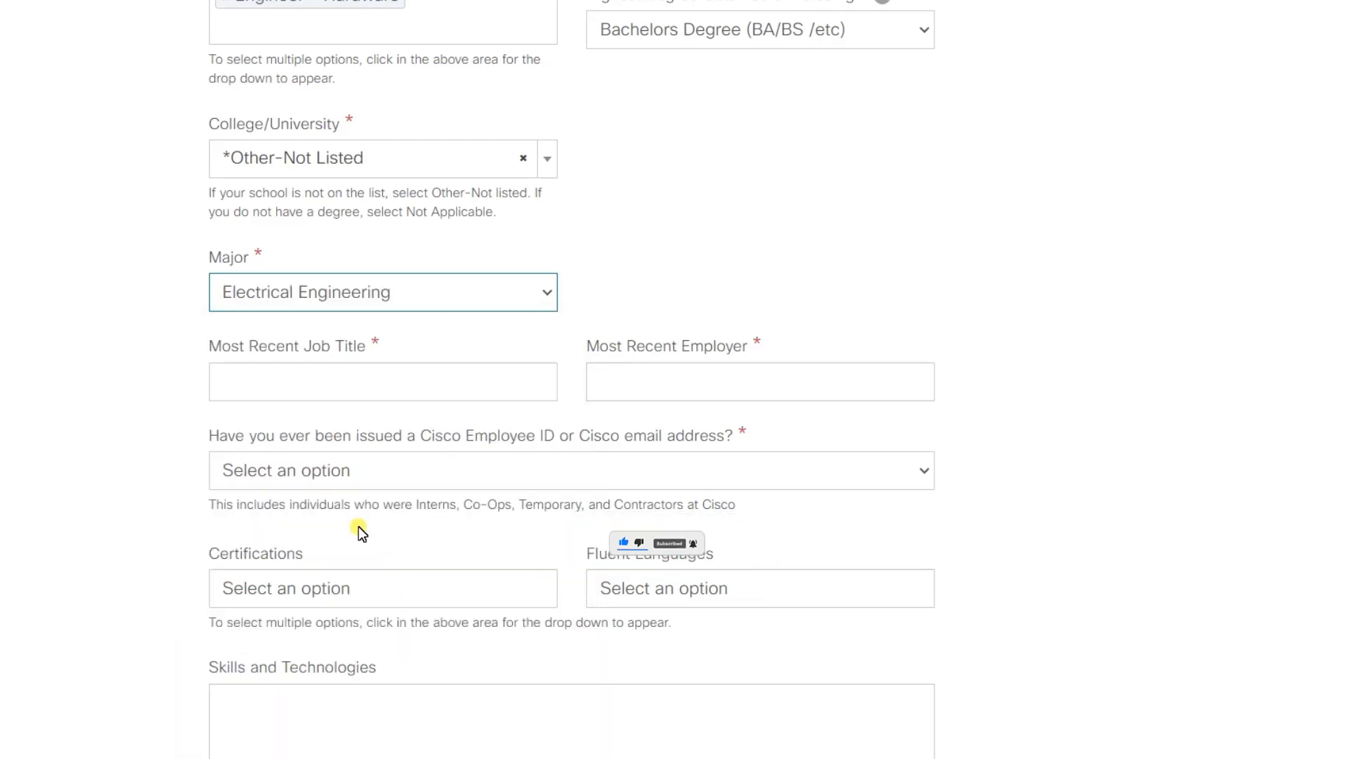
pyautogui.scroll(-2, 277, 236)
pyautogui.click(386, 284)
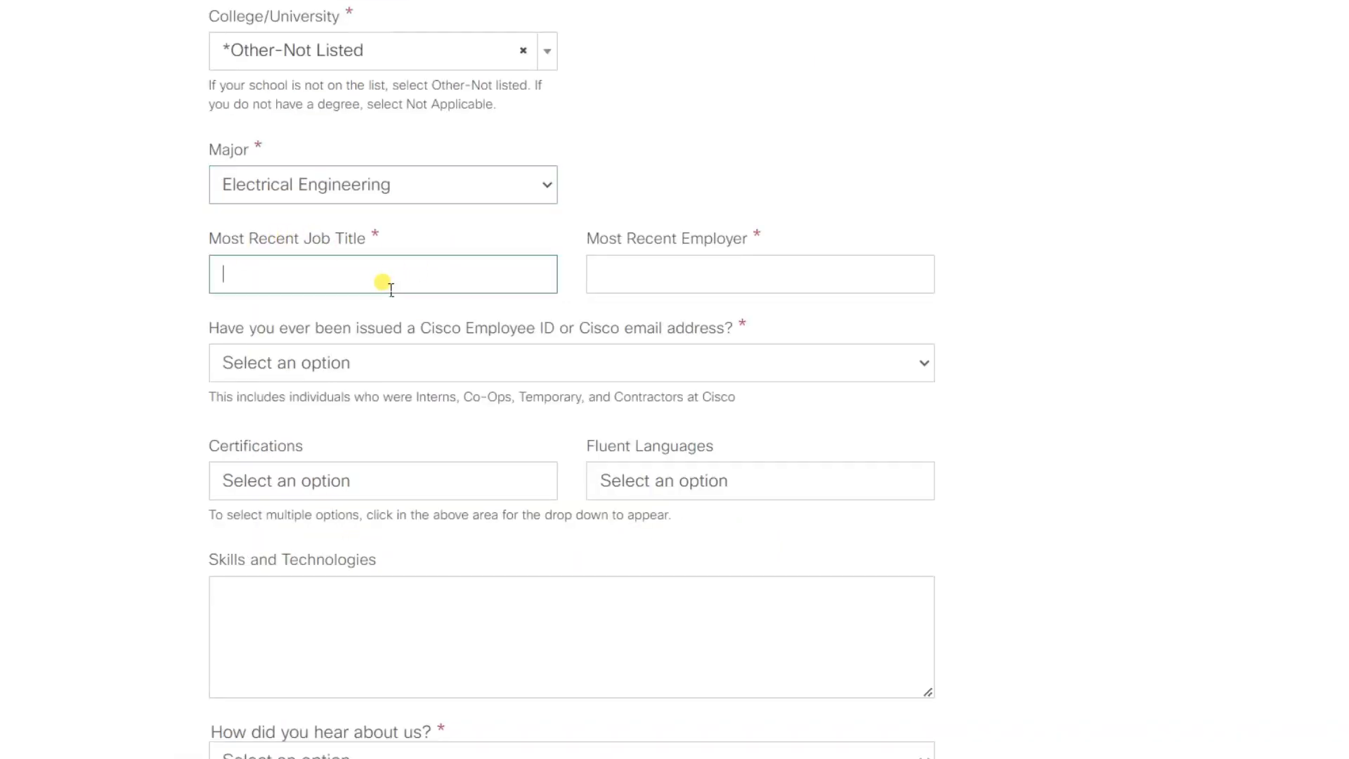
pyautogui.write('NA')
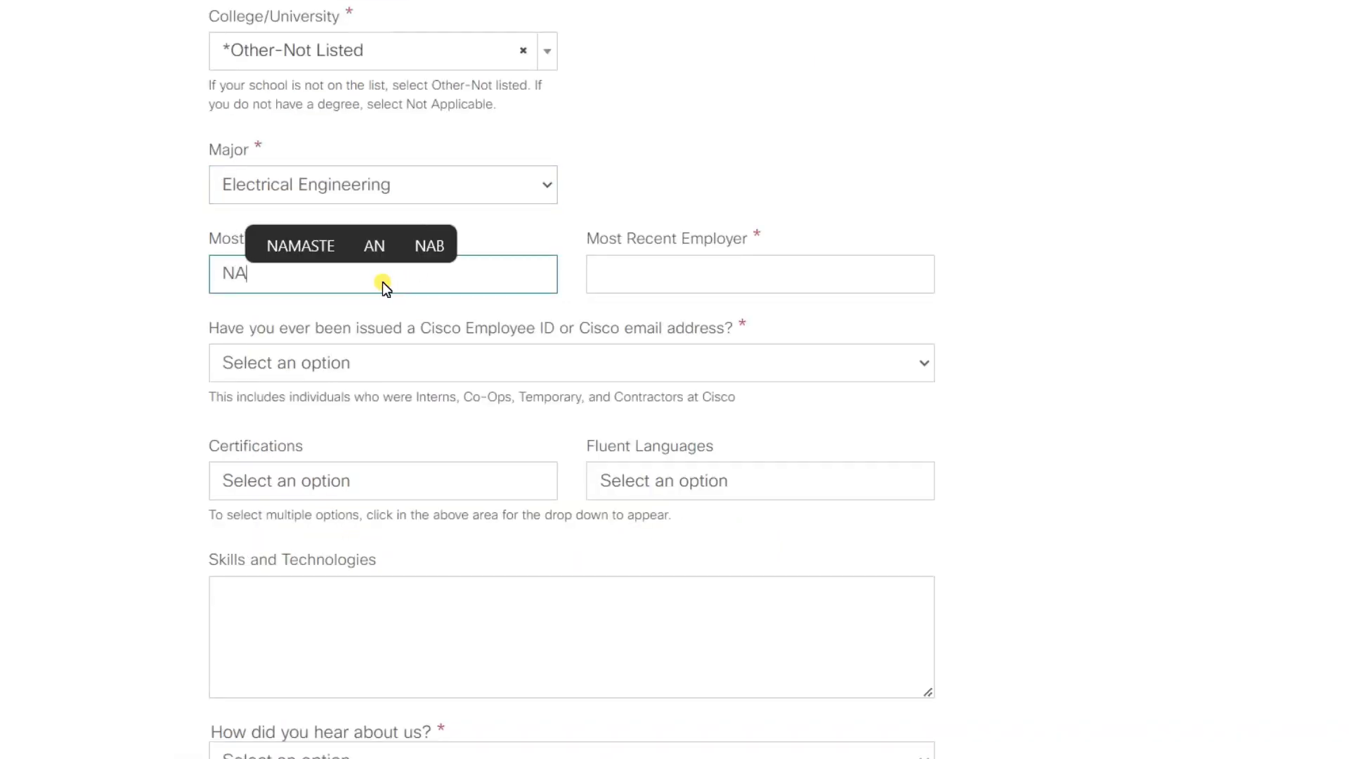
pyautogui.press('Tab')
pyautogui.write('NA')
pyautogui.press('Tab')
pyautogui.press('n')
# - Browse the certifications list and leave it without selecting any certification
pyautogui.scroll(-3, 430, 434)
pyautogui.click(347, 262)
pyautogui.click(91, 367)
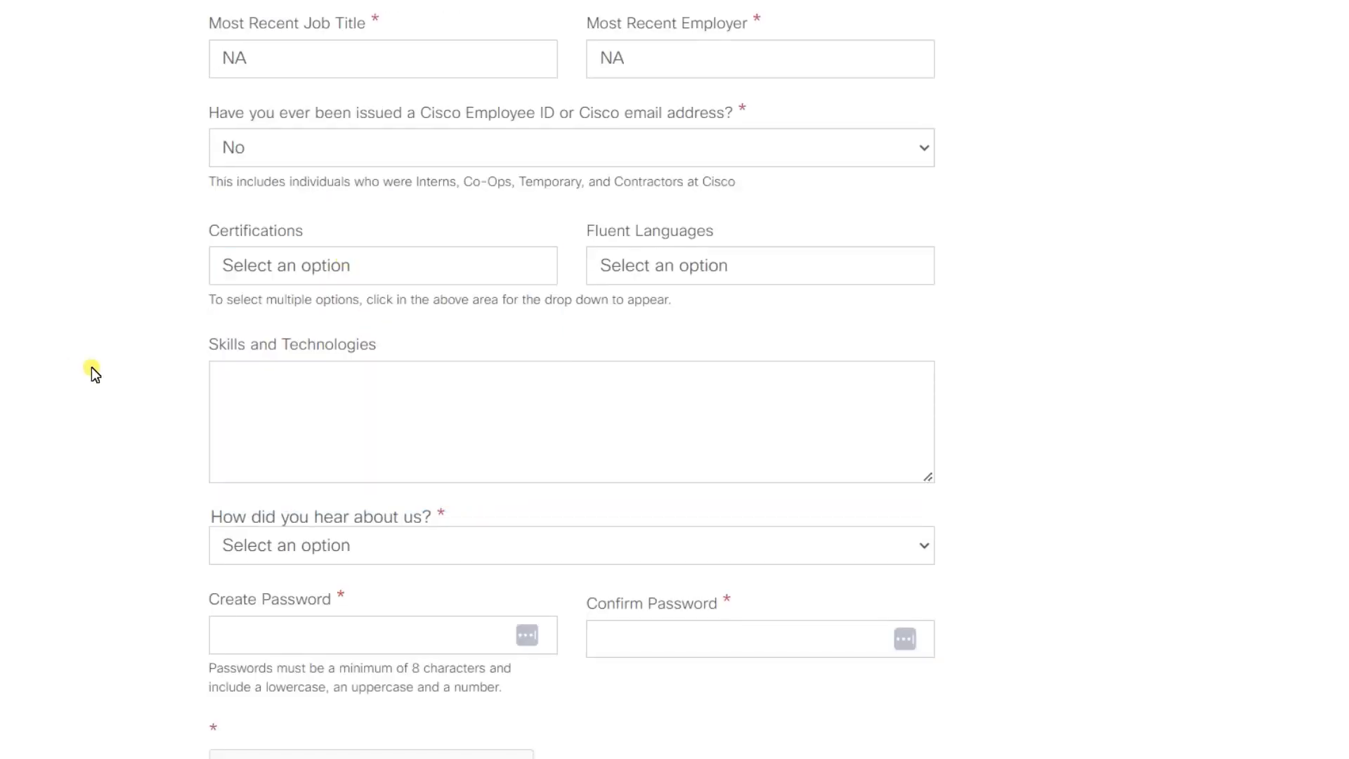
pyautogui.click(322, 276)
pyautogui.scroll(-2, 319, 393)
pyautogui.click(767, 309)
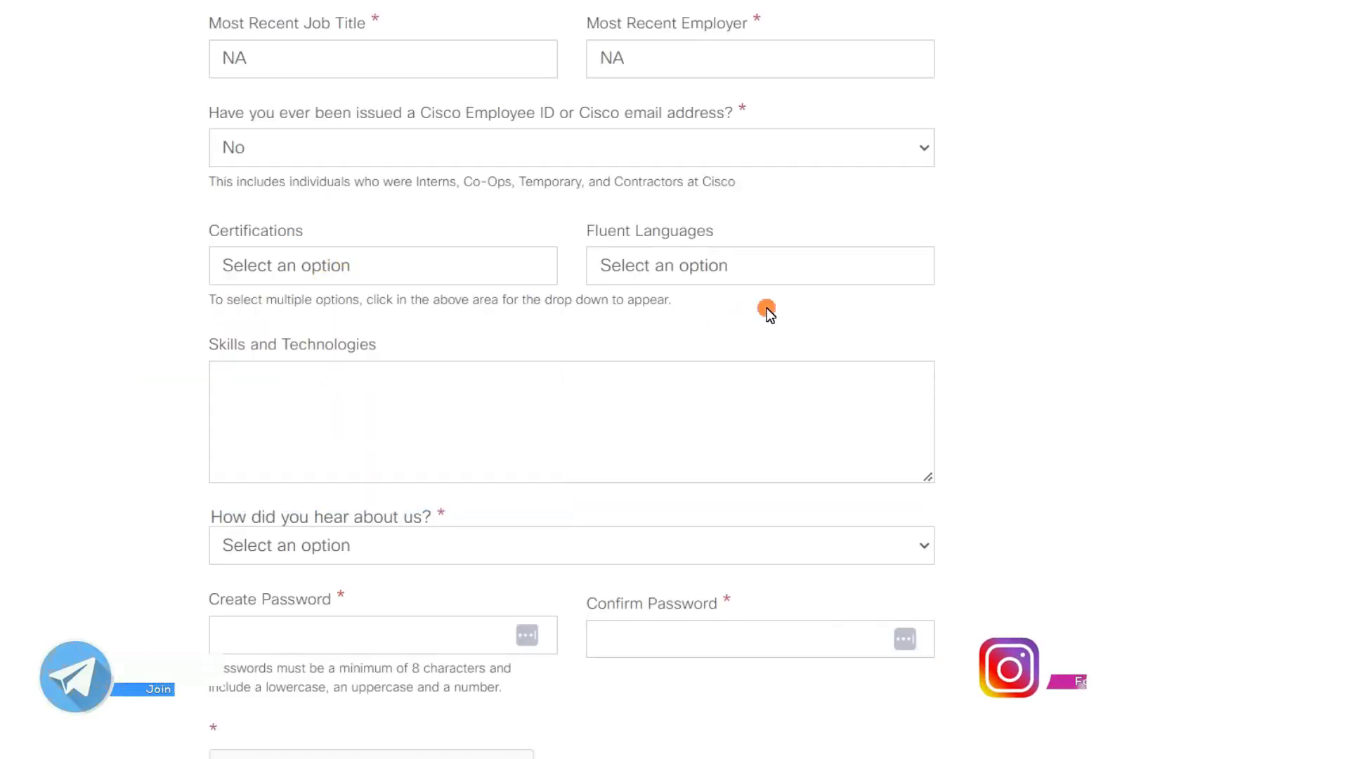
# - Select Recommendation as how you heard about the job, then agree and continue
pyautogui.scroll(-5, 766, 309)
pyautogui.click(295, 223)
pyautogui.click(130, 230)
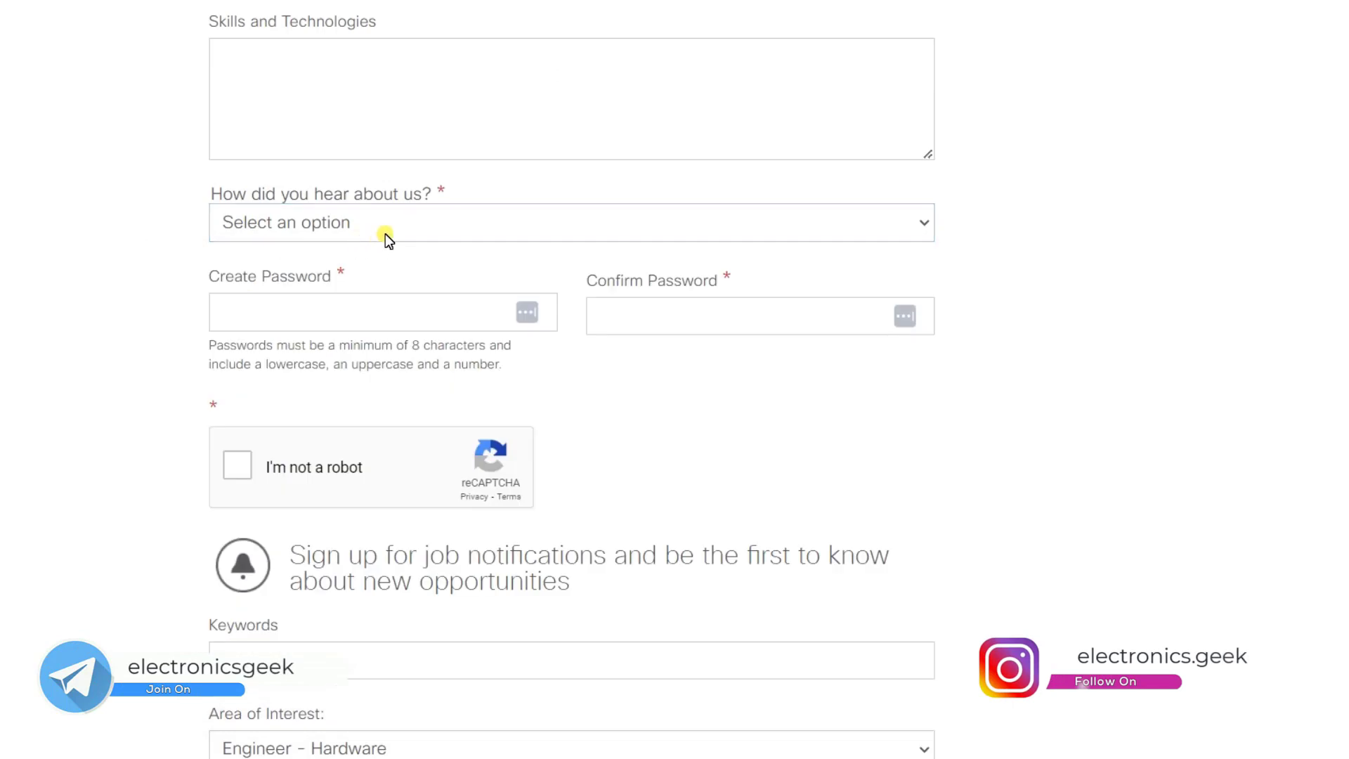
pyautogui.click(385, 233)
pyautogui.scroll(-10, 392, 401)
pyautogui.click(386, 386)
pyautogui.scroll(-2, 220, 235)
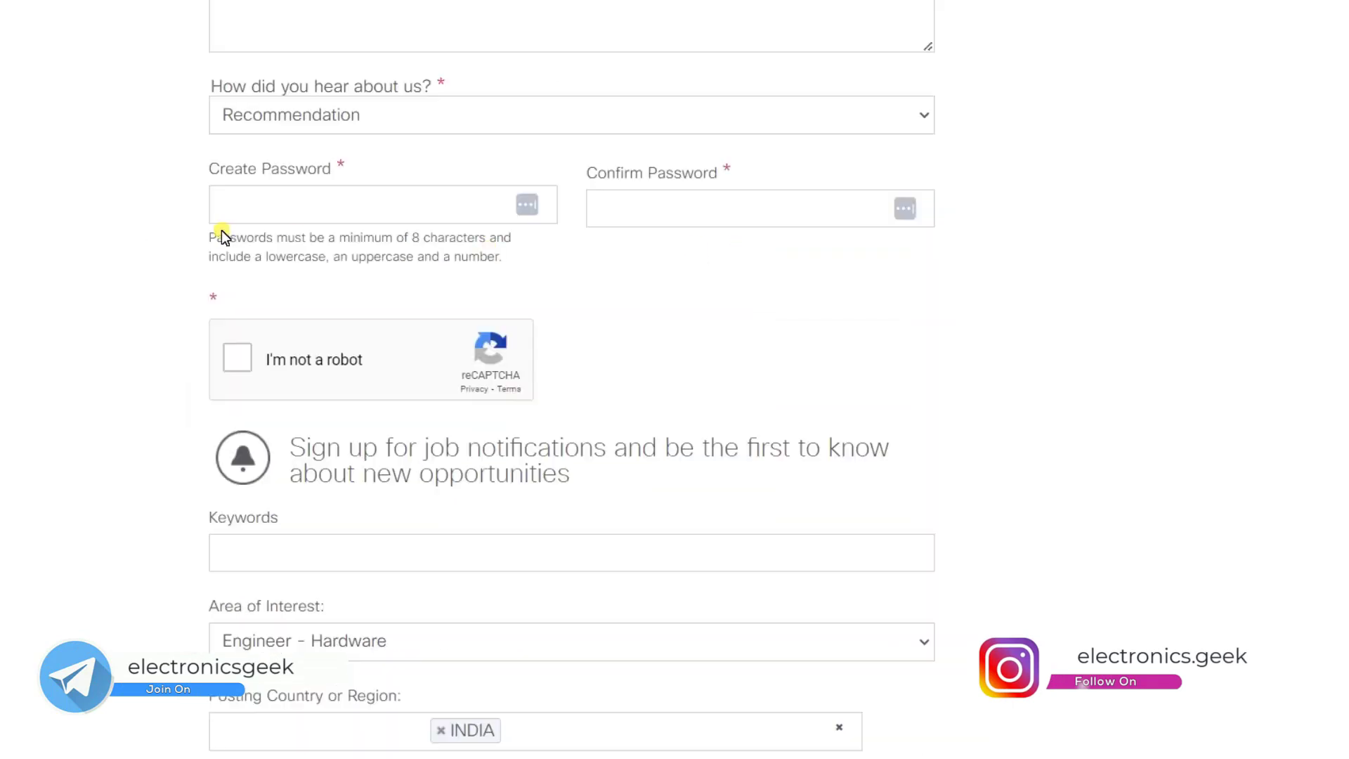
pyautogui.scroll(-3, 605, 292)
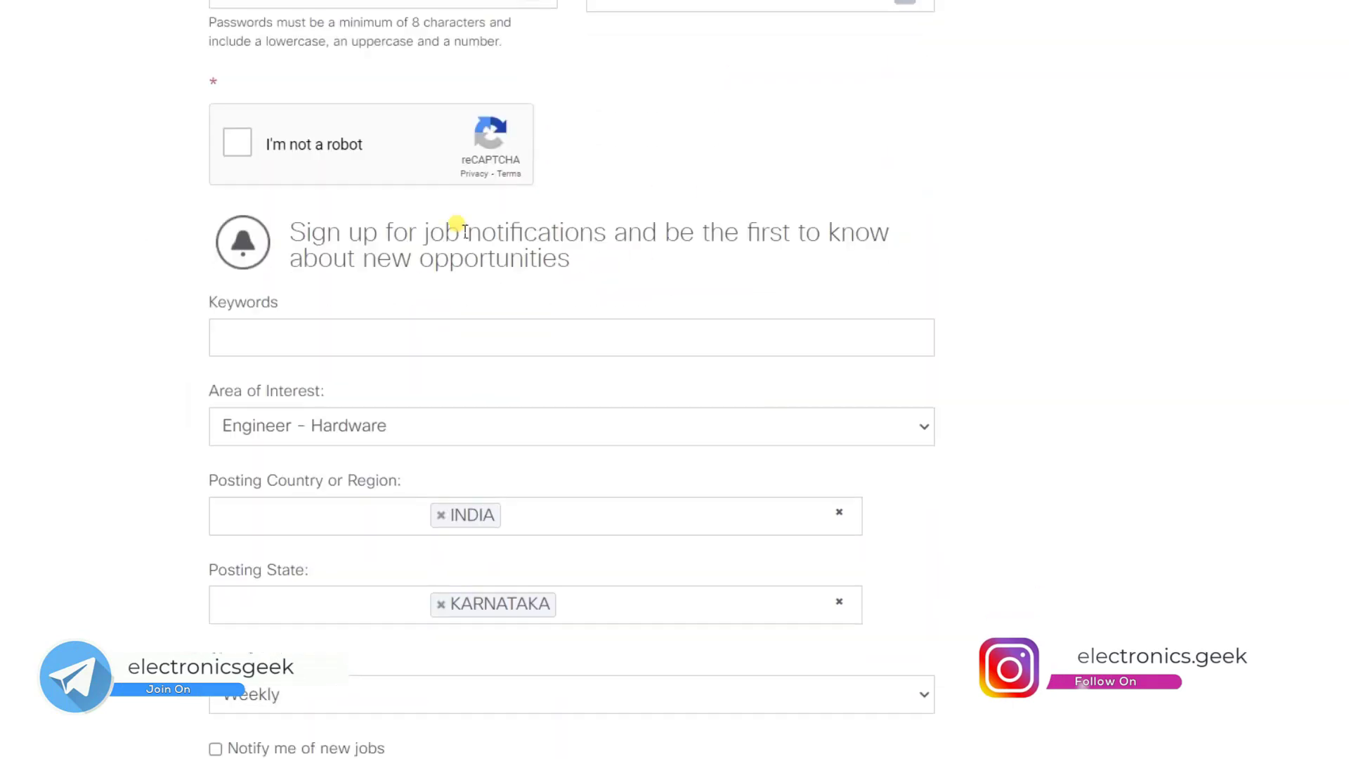
pyautogui.scroll(2, 407, 427)
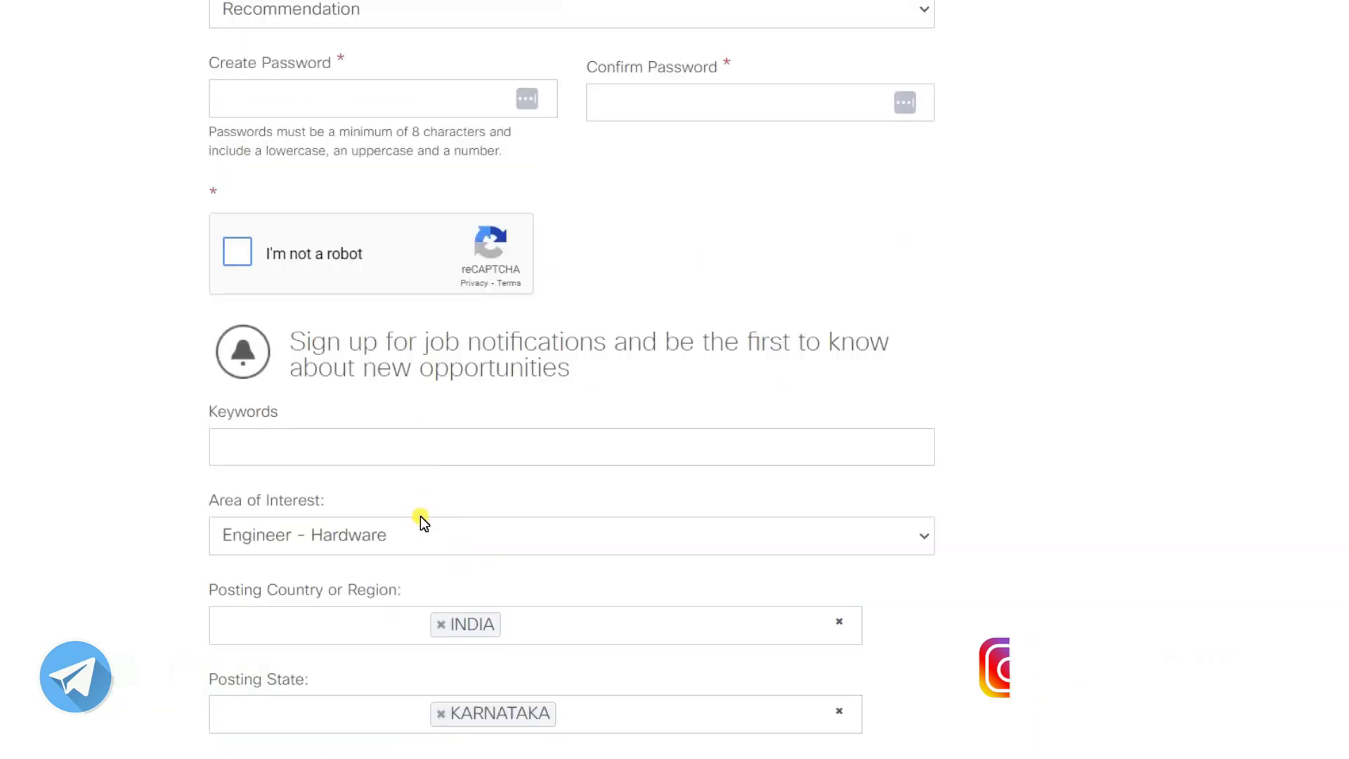
pyautogui.scroll(-8, 422, 521)
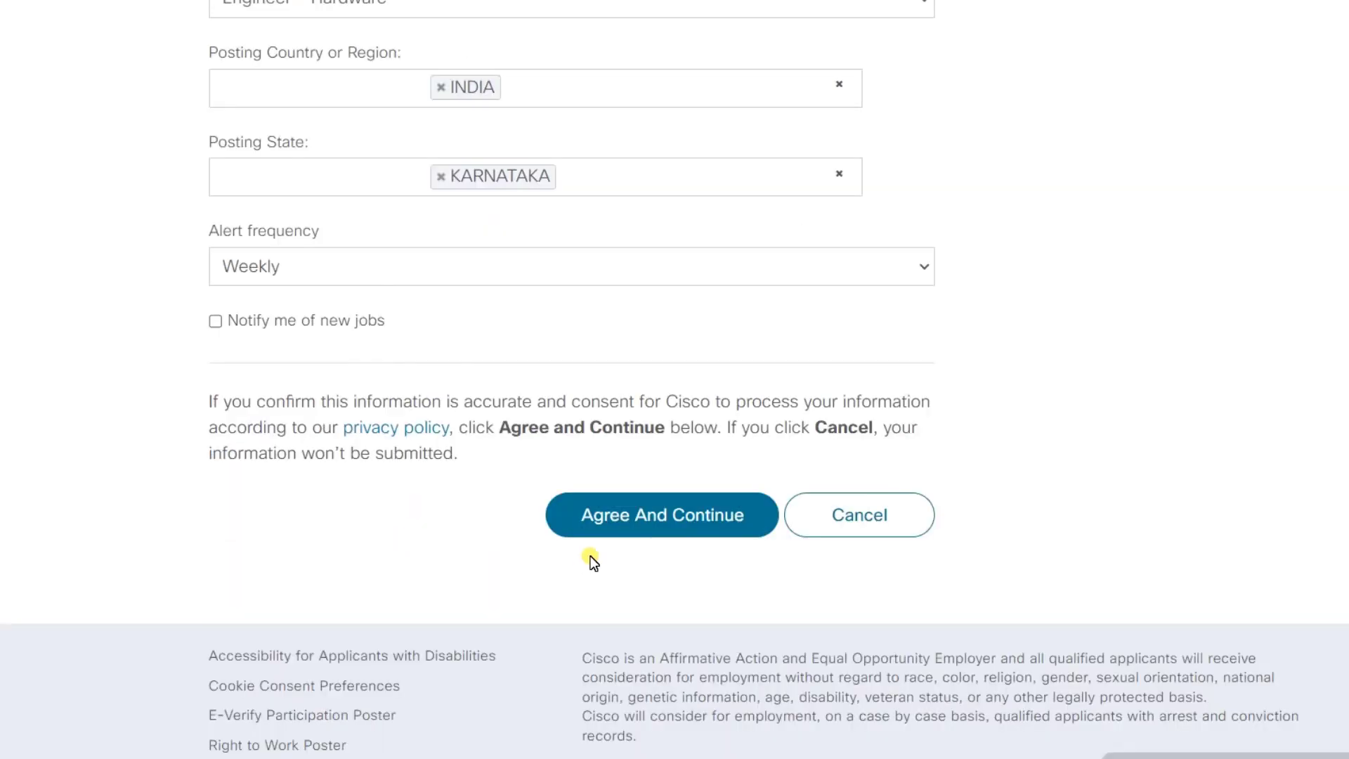
pyautogui.click(680, 515)
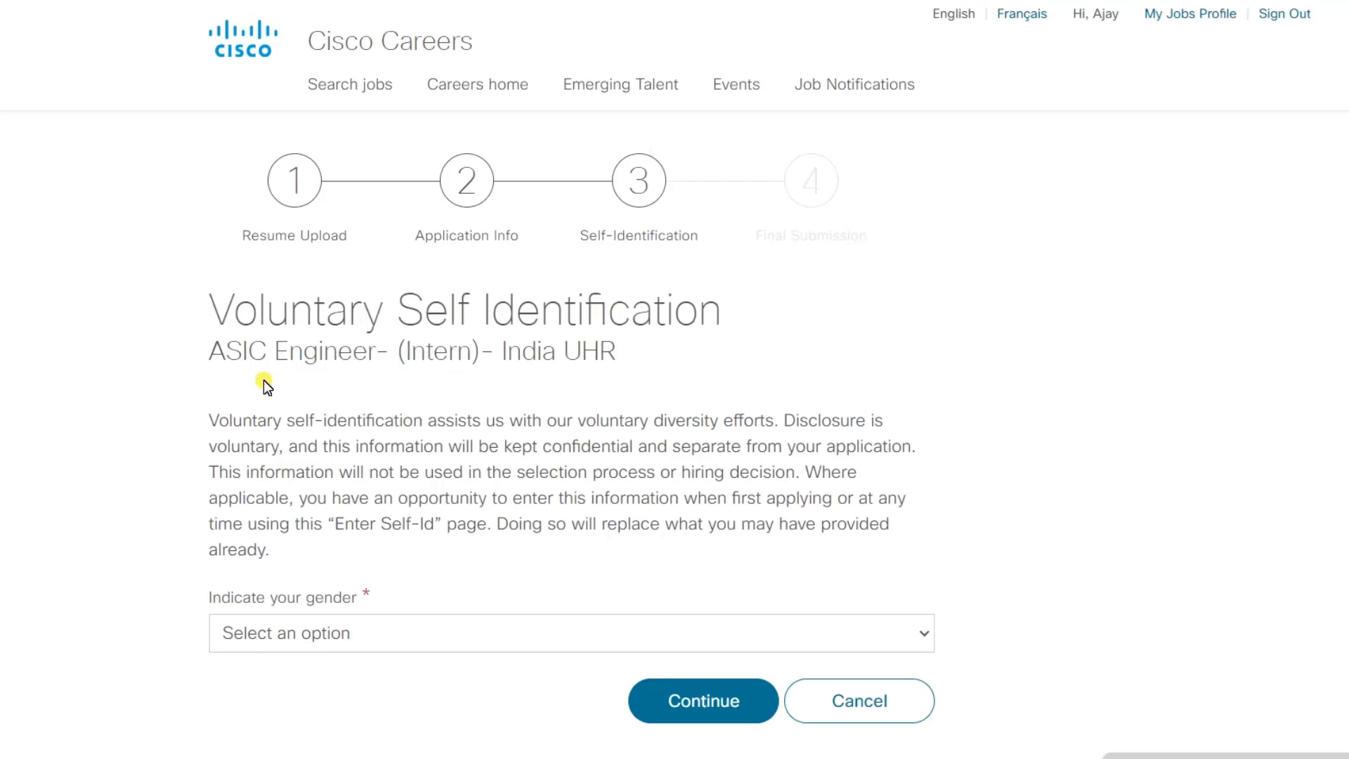
# - Select Male for gender in self-identification and submit the intern application
pyautogui.scroll(-3, 651, 339)
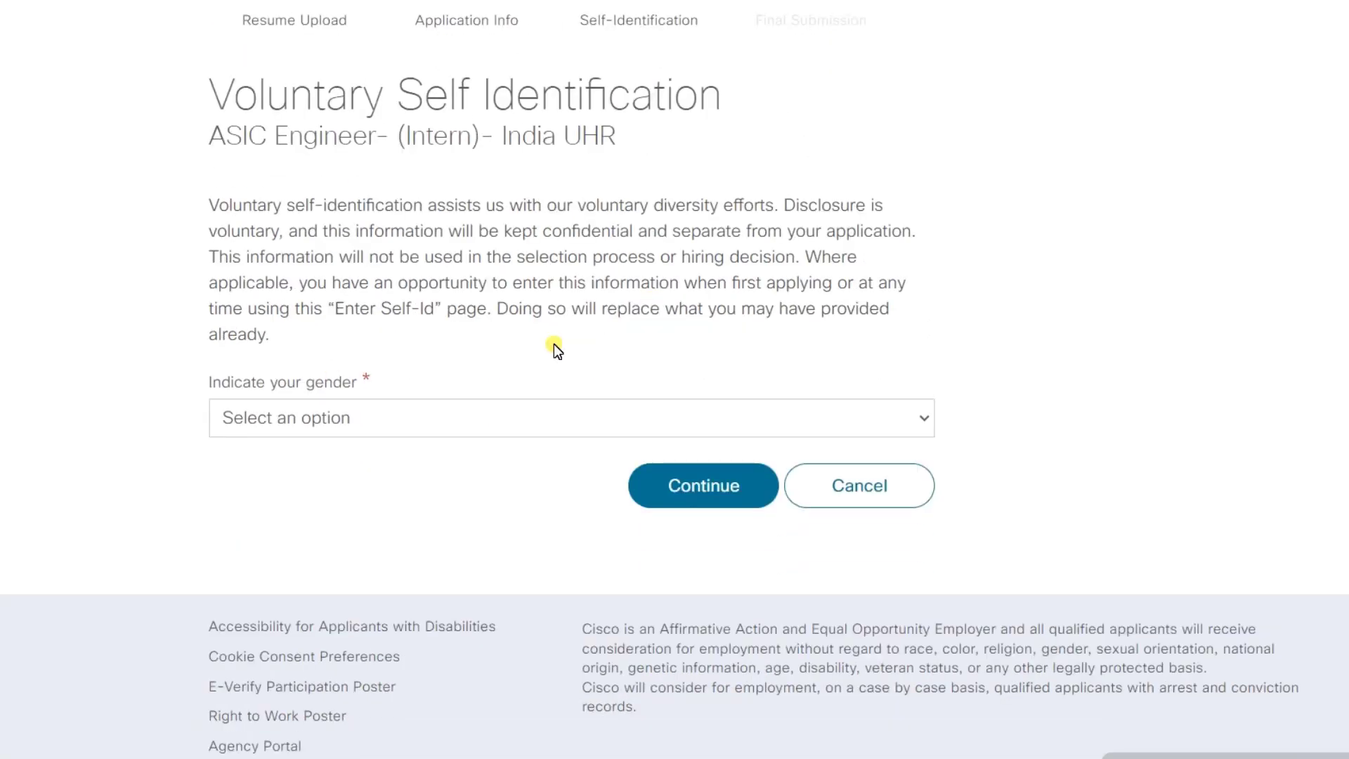
pyautogui.click(301, 416)
pyautogui.click(298, 513)
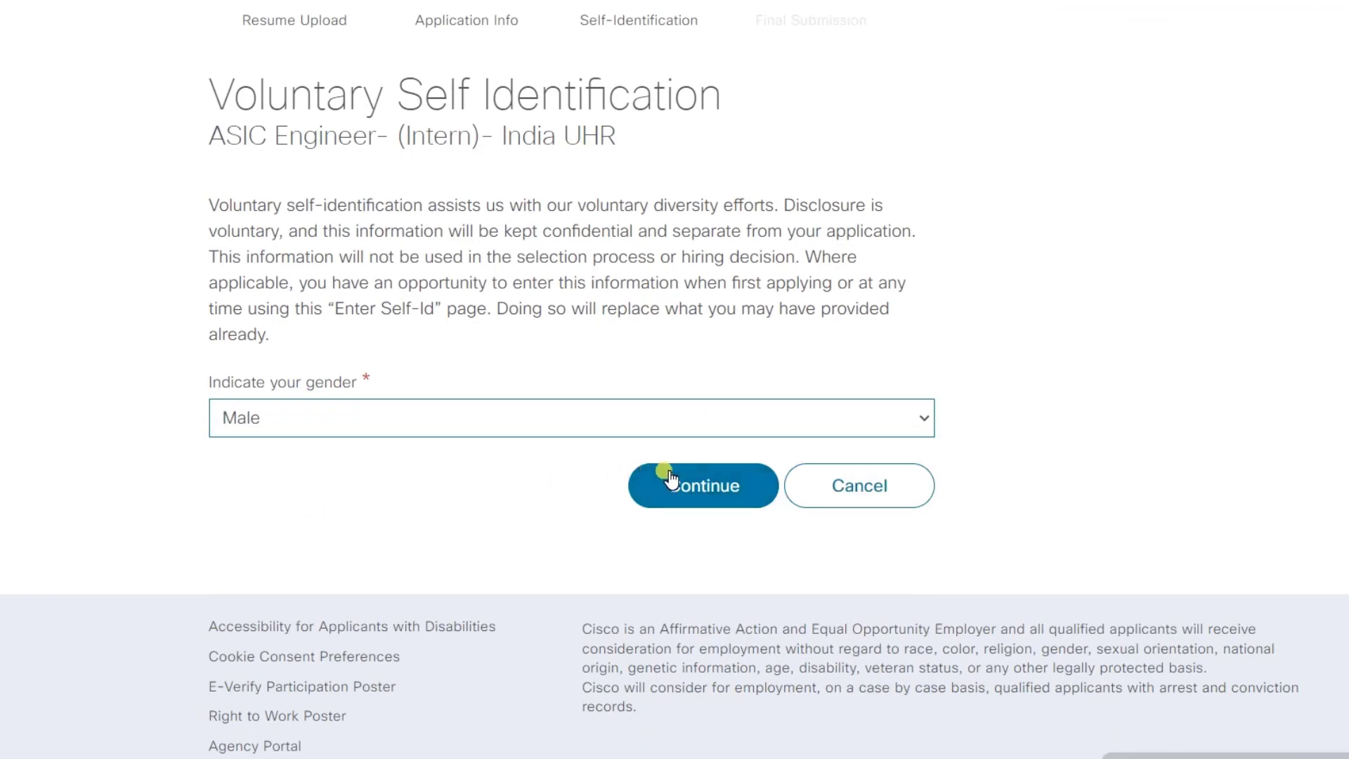
pyautogui.scroll(1, 927, 228)
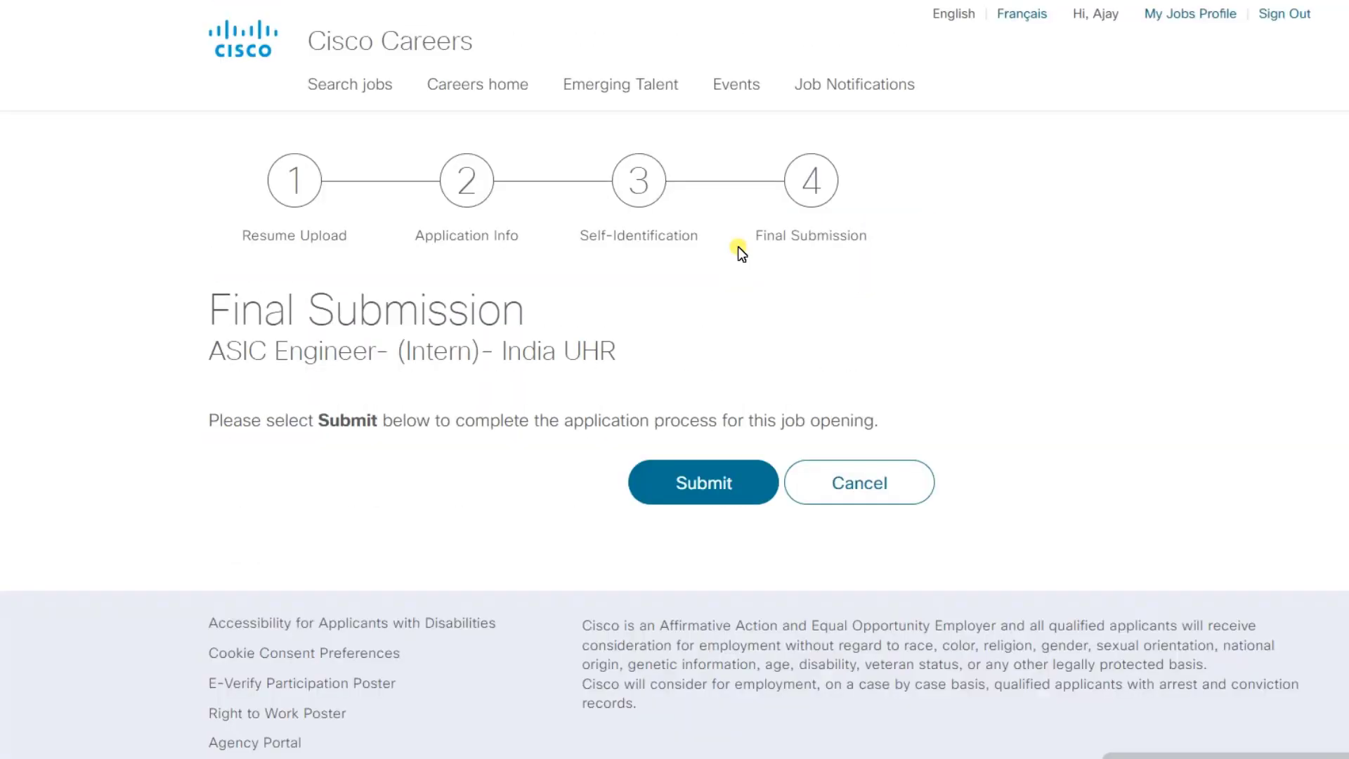
pyautogui.click(731, 485)
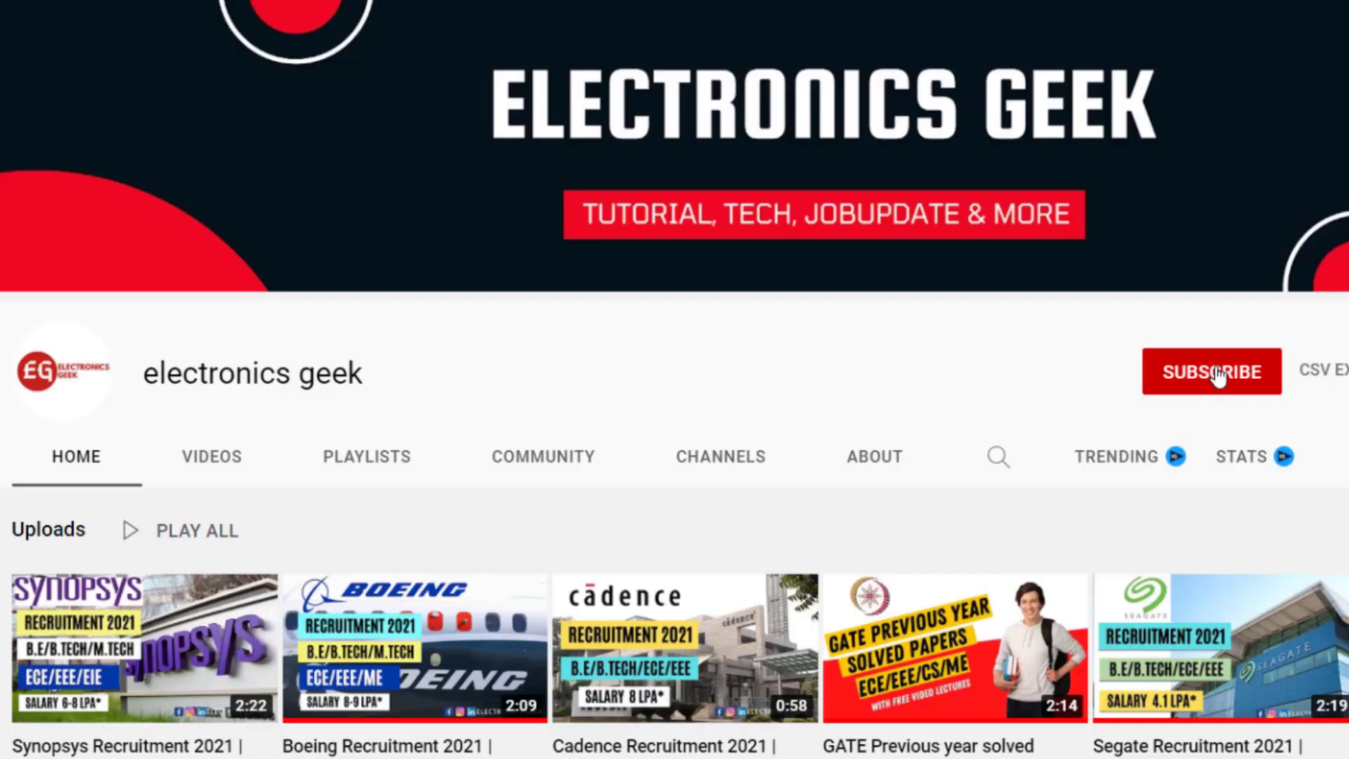
# - Subscribe to the electronics geek YouTube channel with the bell set to All notifications
pyautogui.click(1215, 375)
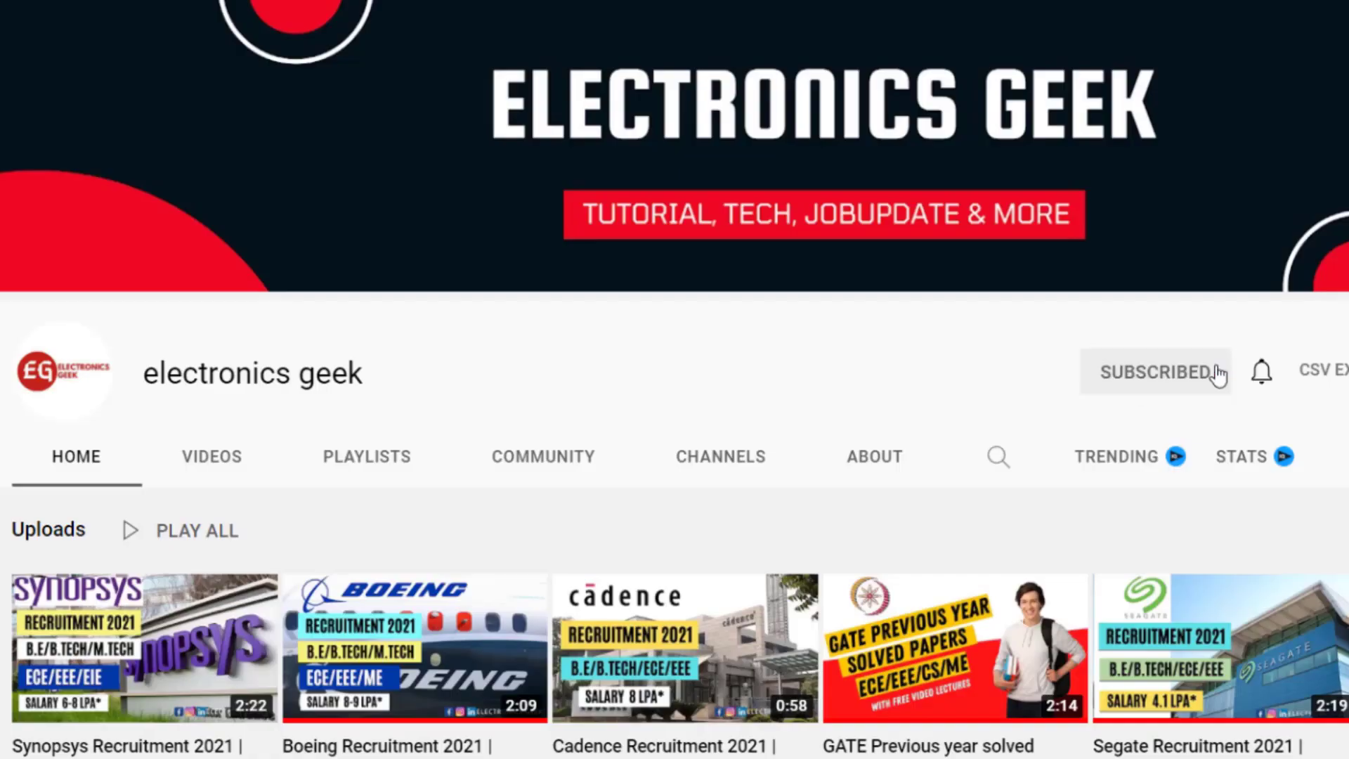
pyautogui.click(1264, 373)
pyautogui.click(1321, 432)
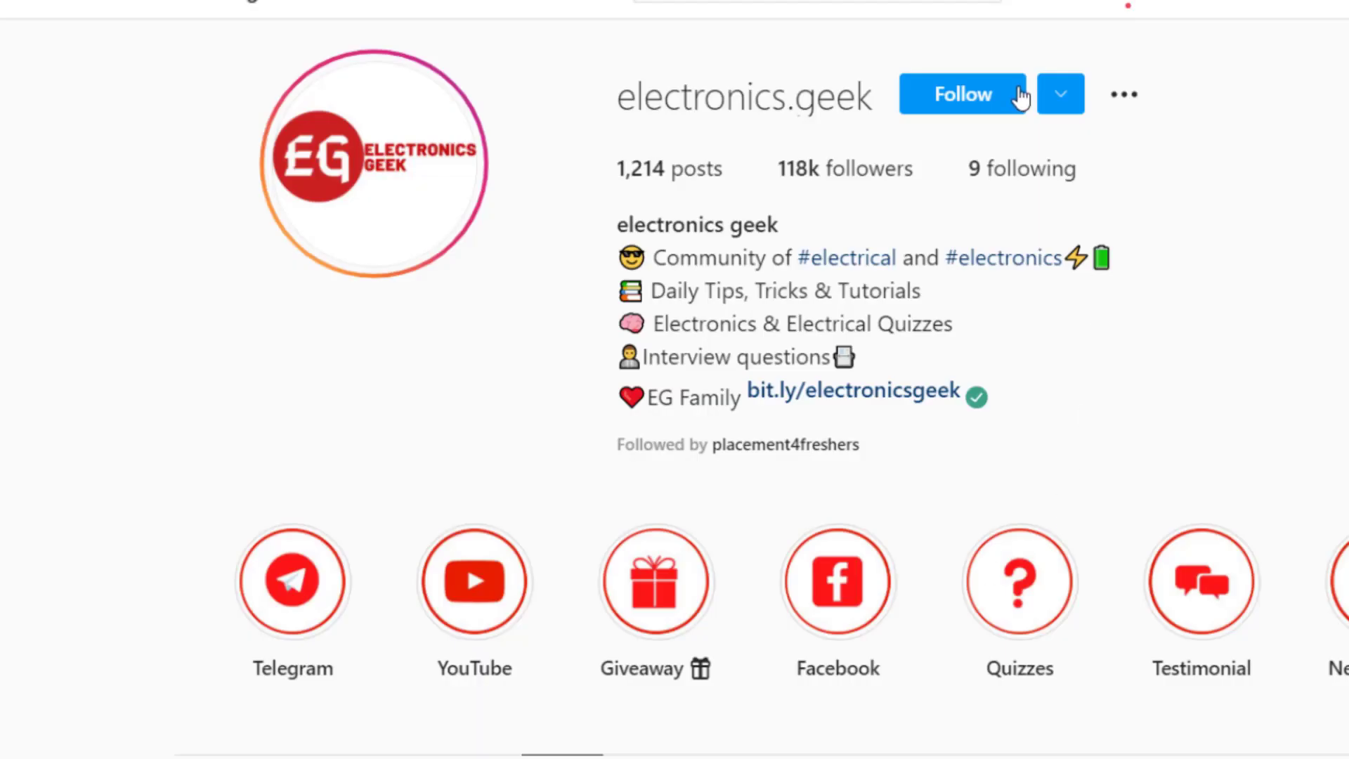
# - Follow the electronics.geek Instagram profile with 1,214 posts and 118k followers
pyautogui.click(1019, 97)
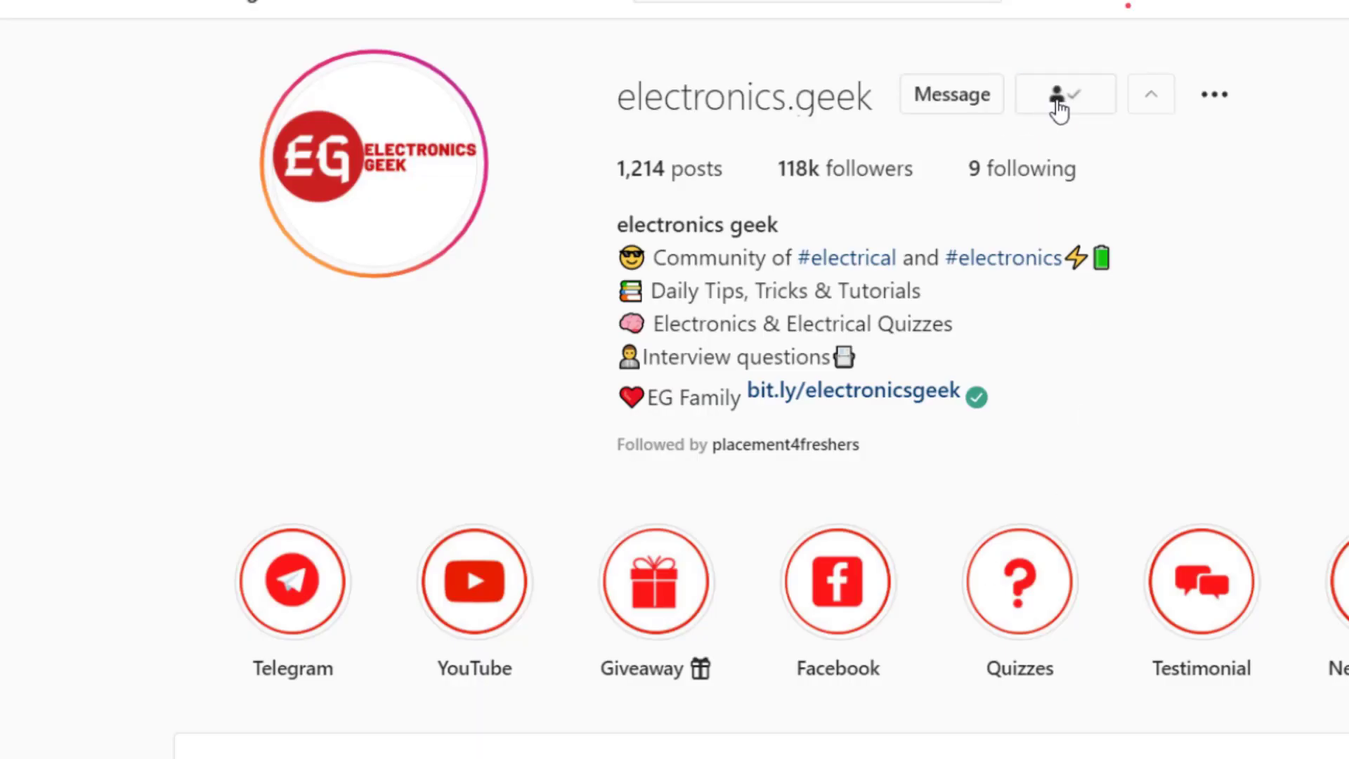